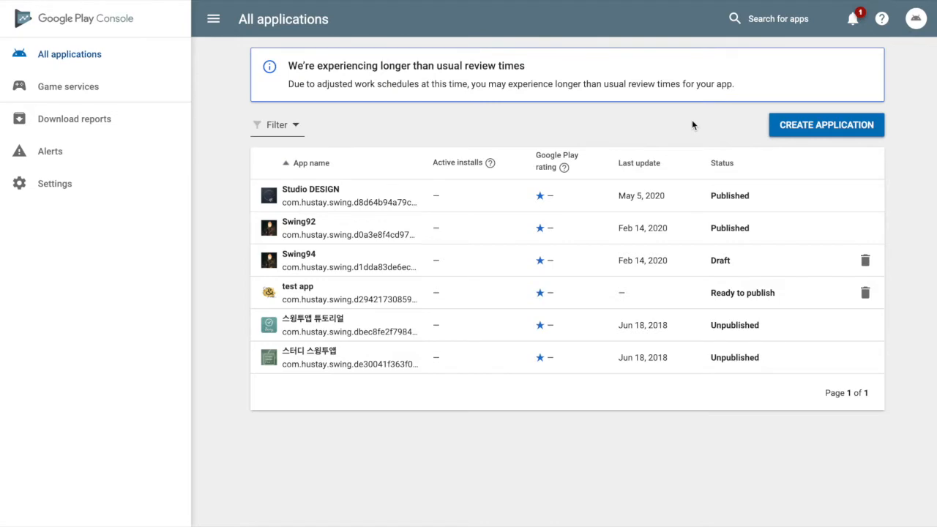
Step: Create a new English (United States) application titled 'Swing Demo'
left_click(793, 128)
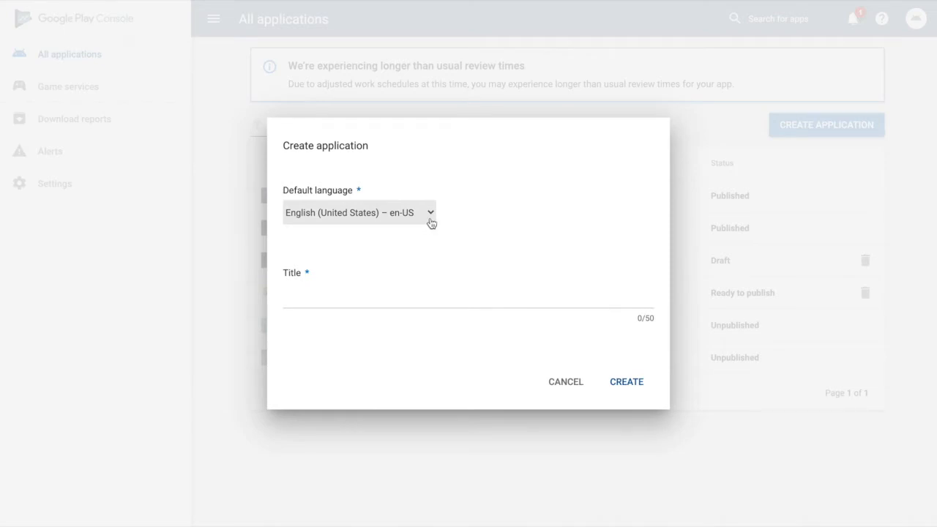
left_click(336, 307)
type("Swing ")
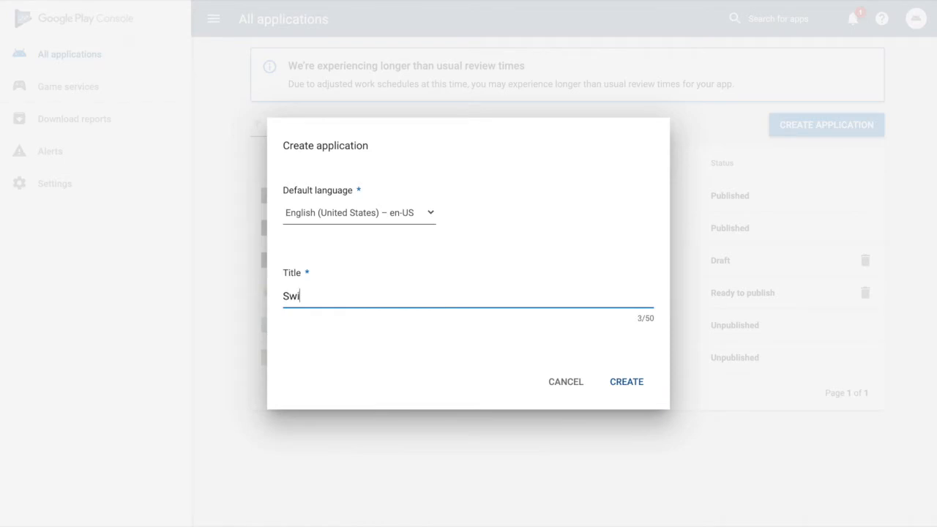
type("Demo")
left_click(626, 381)
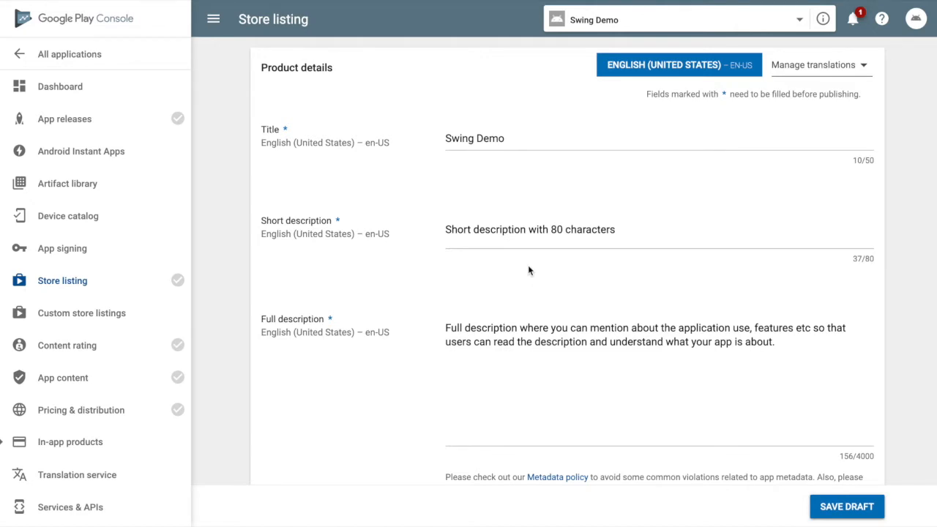
Step: Scroll down through the Graphic assets section of Swing Demo's store listing
scroll(532, 317, "down", 2)
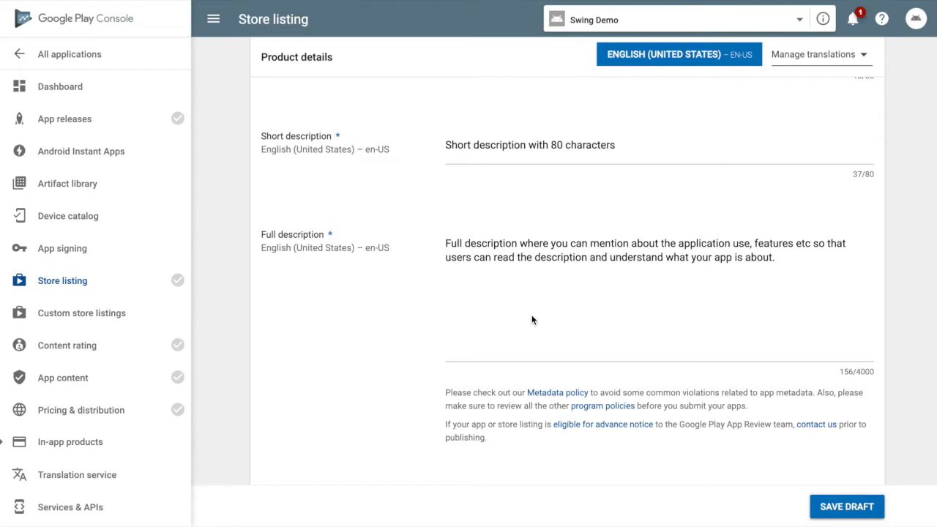
scroll(533, 319, "down", 5)
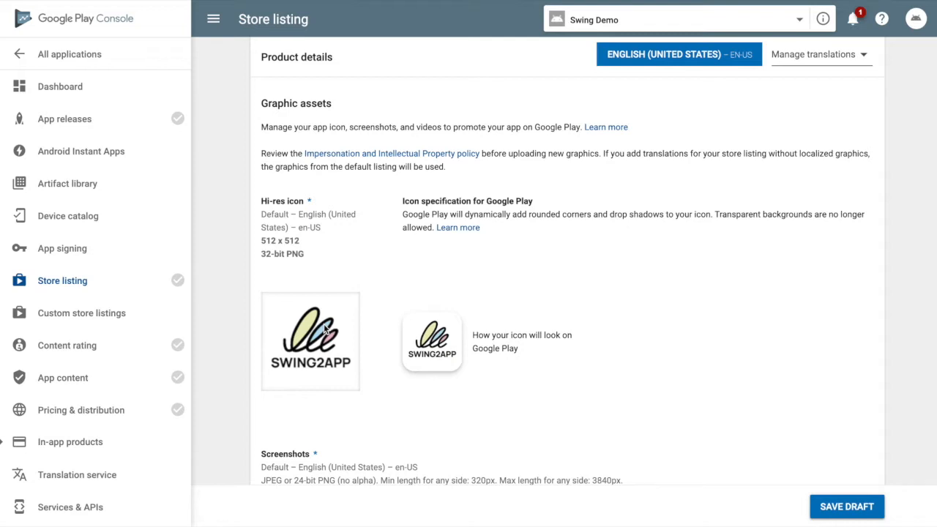
scroll(324, 329, "down", 1)
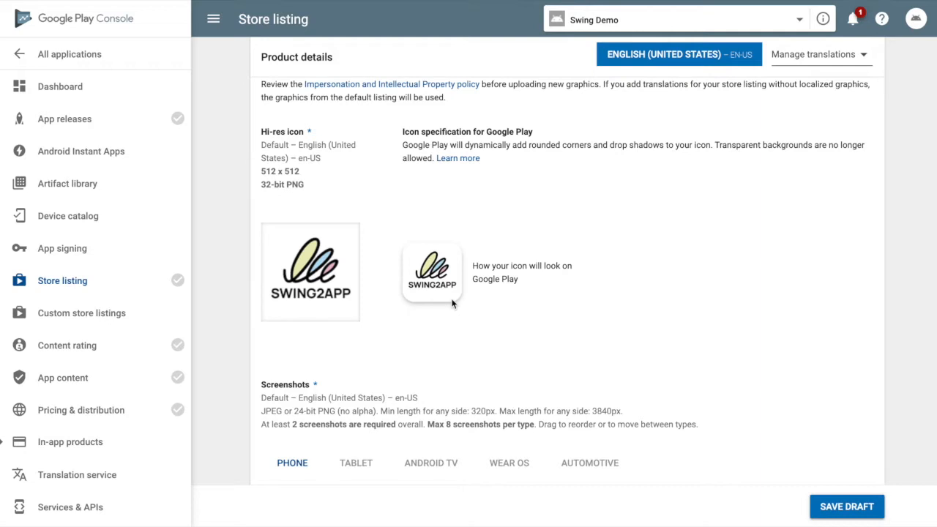
scroll(452, 304, "down", 4)
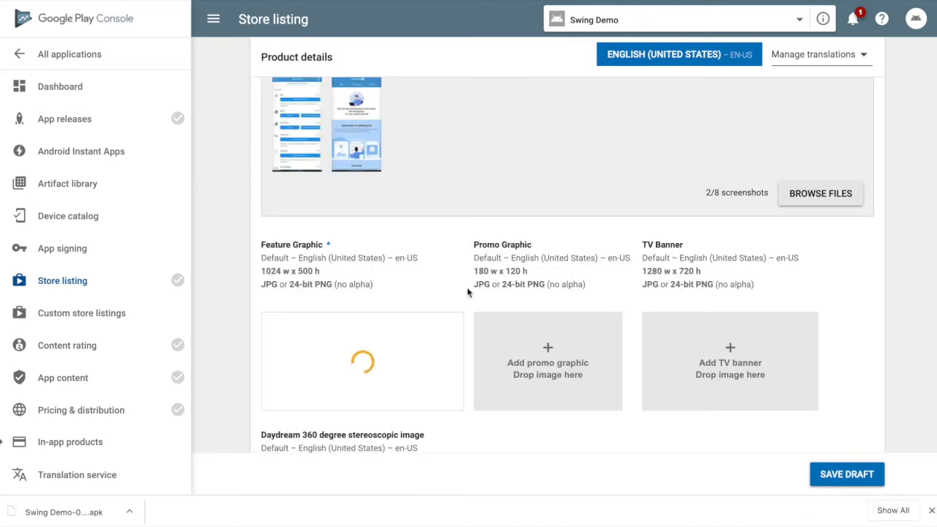
scroll(467, 292, "down", 2)
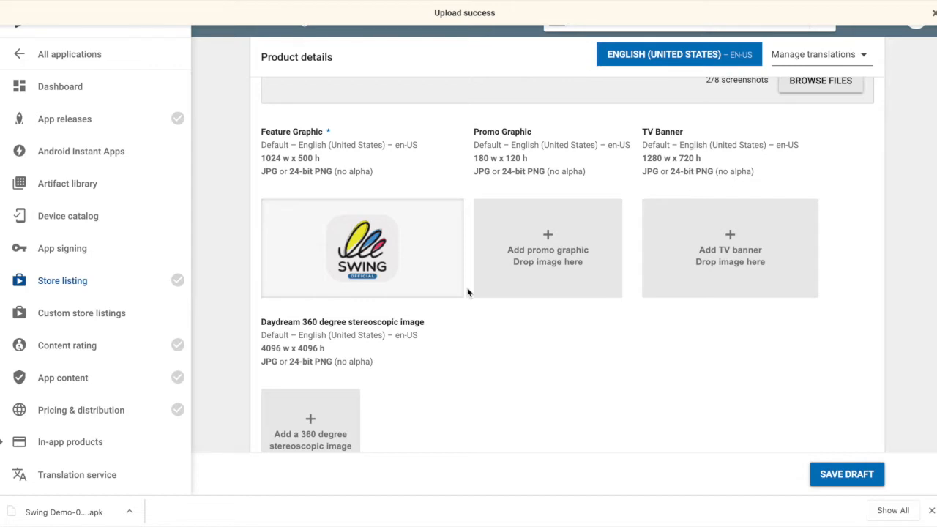
scroll(467, 287, "down", 5)
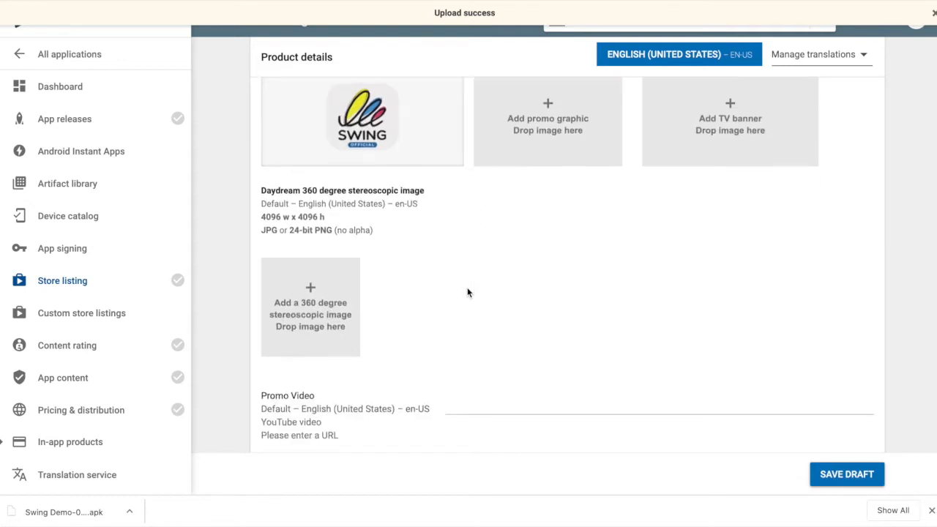
scroll(467, 288, "down", 1)
Step: Set the application type to Applications and the category to Books & Reference
left_click(493, 275)
left_click(494, 292)
scroll(500, 325, "down", 1)
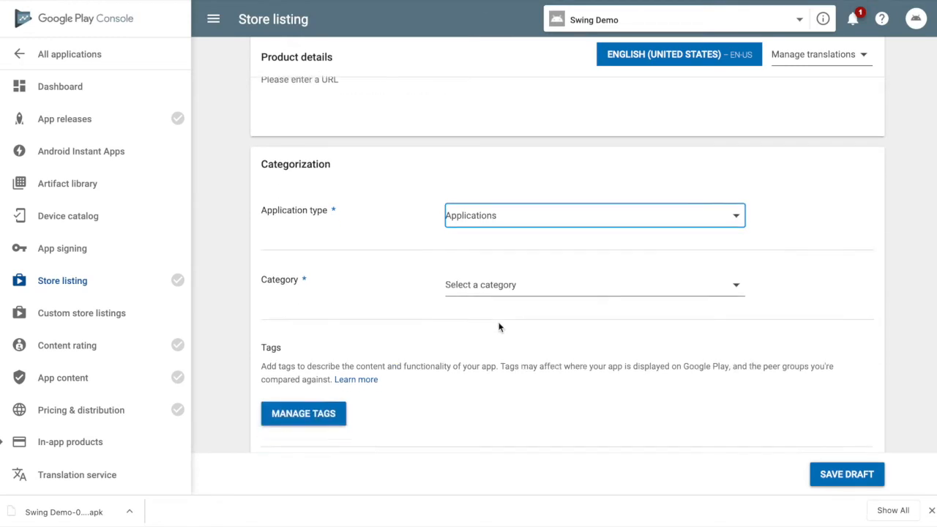
left_click(491, 278)
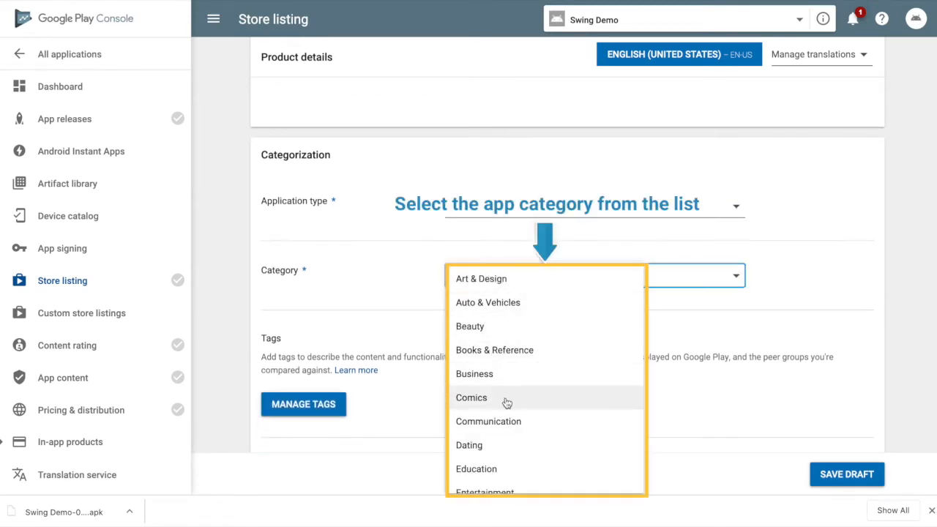
left_click(522, 350)
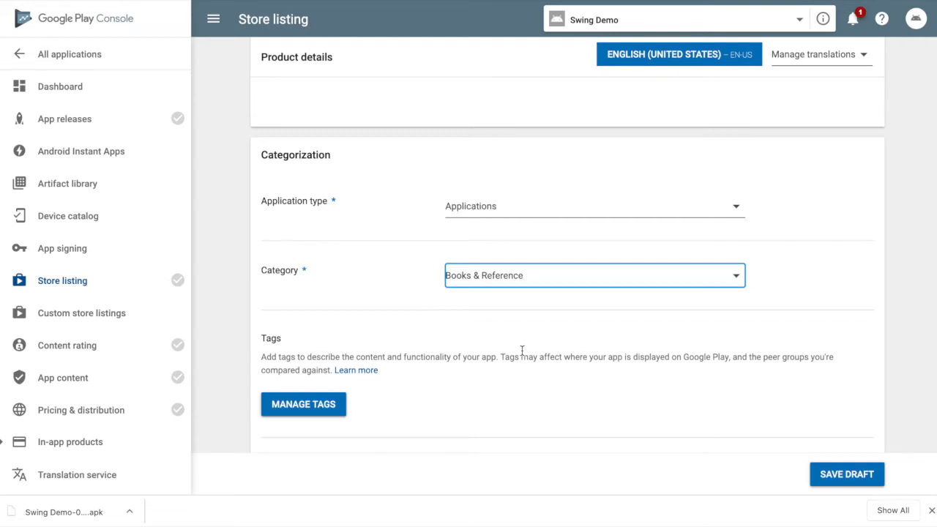
Step: Enter the contact e-mail, save the store listing draft, and go to App releases
scroll(522, 350, "down", 3)
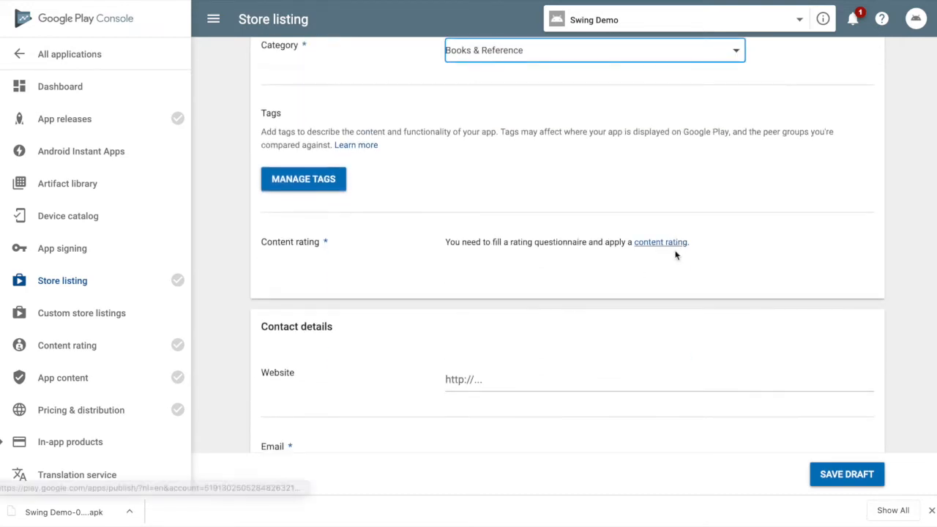
scroll(609, 331, "down", 1)
left_click(544, 368)
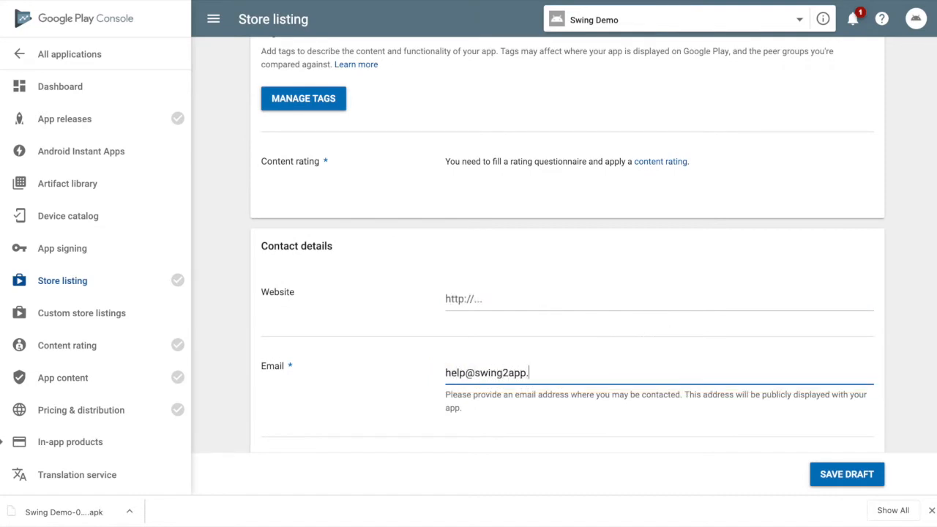
scroll(567, 292, "down", 3)
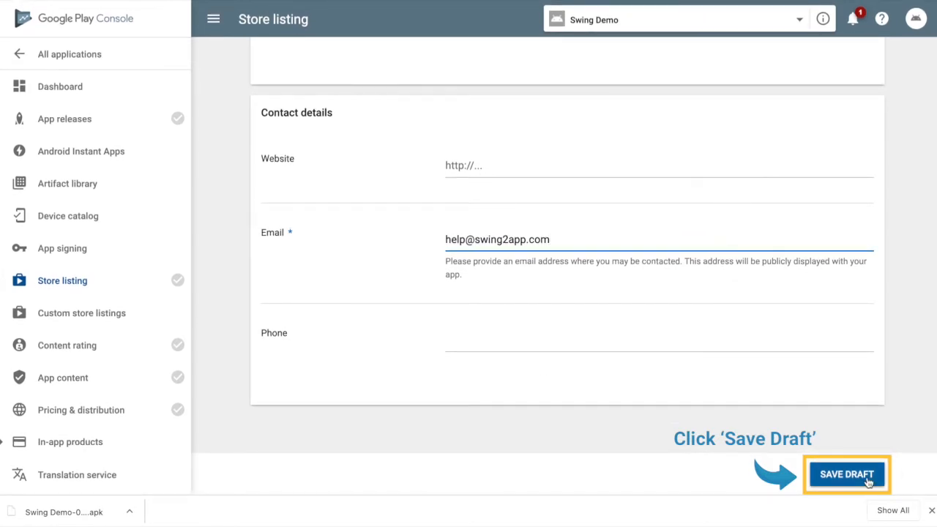
left_click(842, 477)
left_click(156, 122)
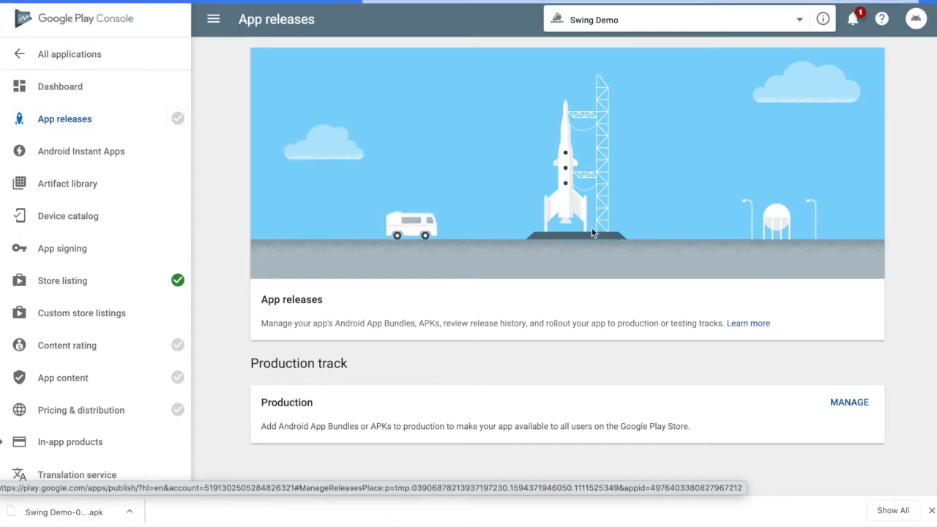
Step: Create a new Production release, confirming the opt-out from Google-managed app signing
scroll(591, 233, "down", 2)
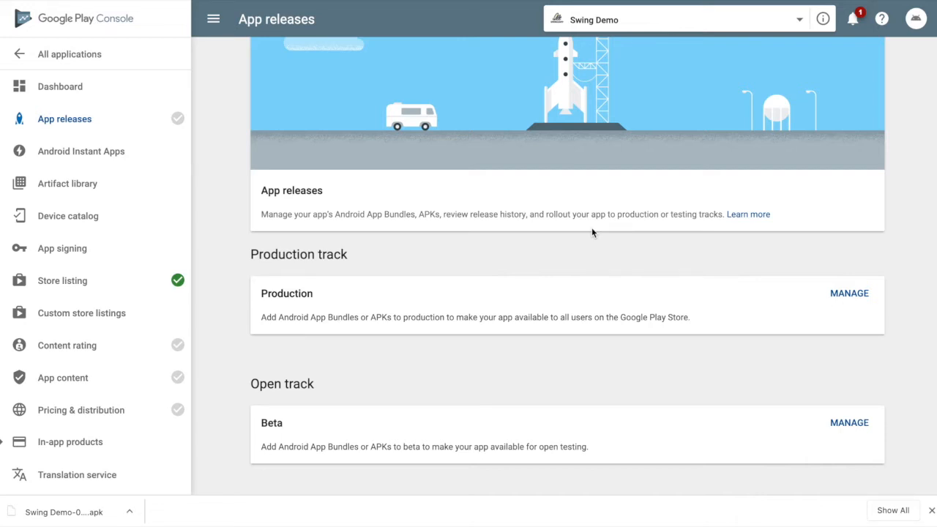
left_click(861, 300)
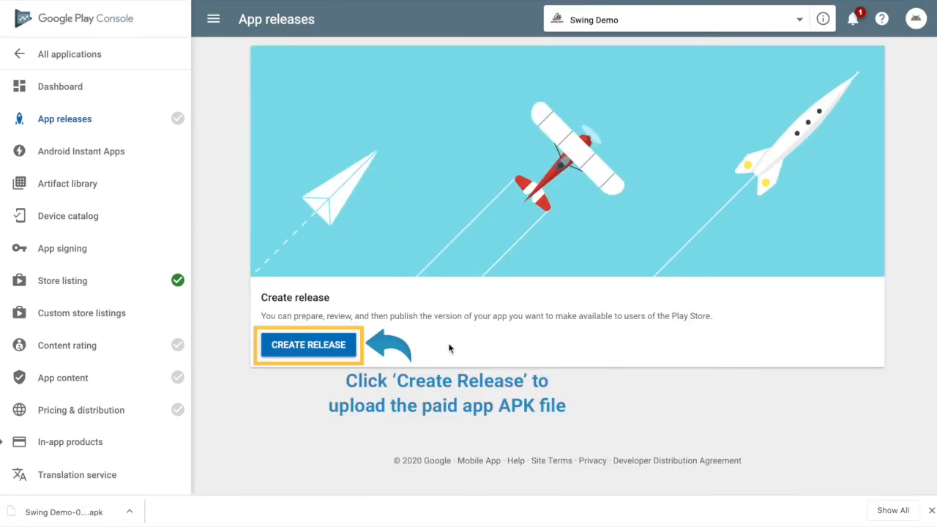
left_click(354, 347)
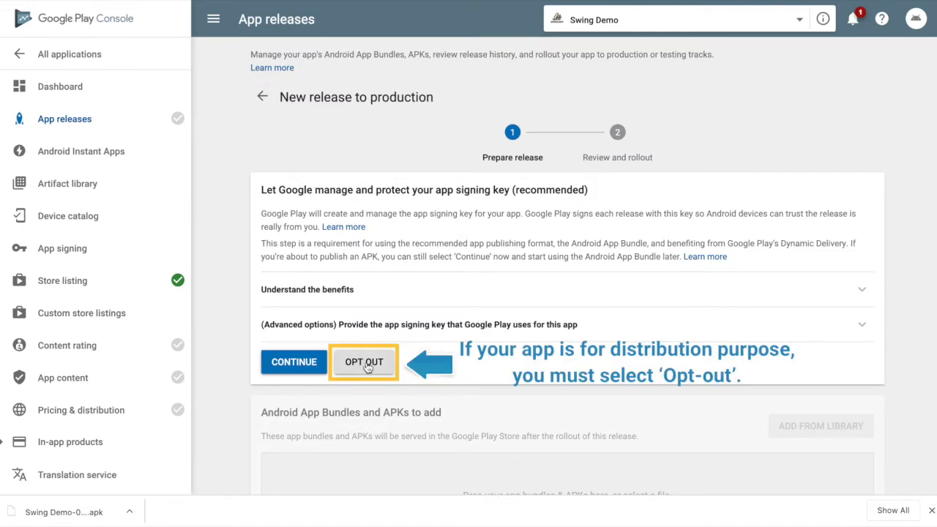
left_click(366, 364)
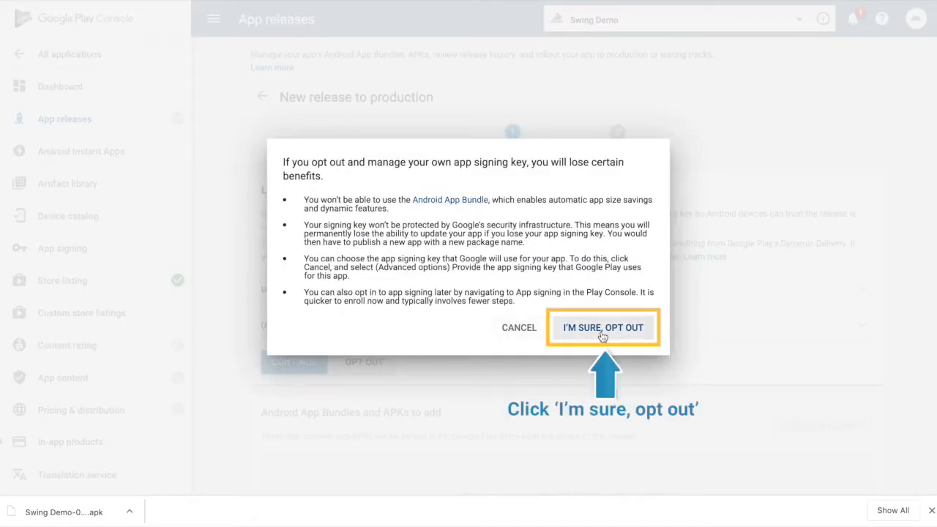
left_click(603, 330)
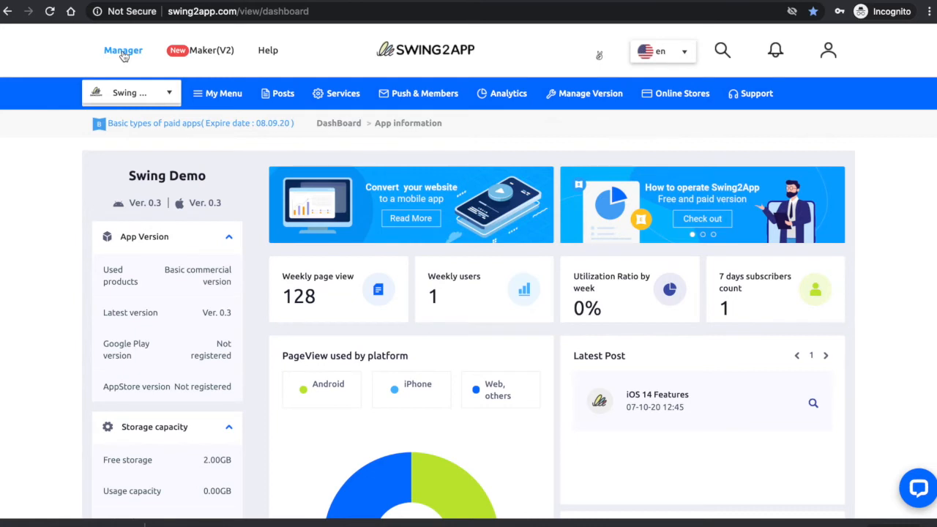
Step: Open Swing Demo's Production history in Swing2App to fetch the APK file
mouse_move(590, 93)
left_click(589, 173)
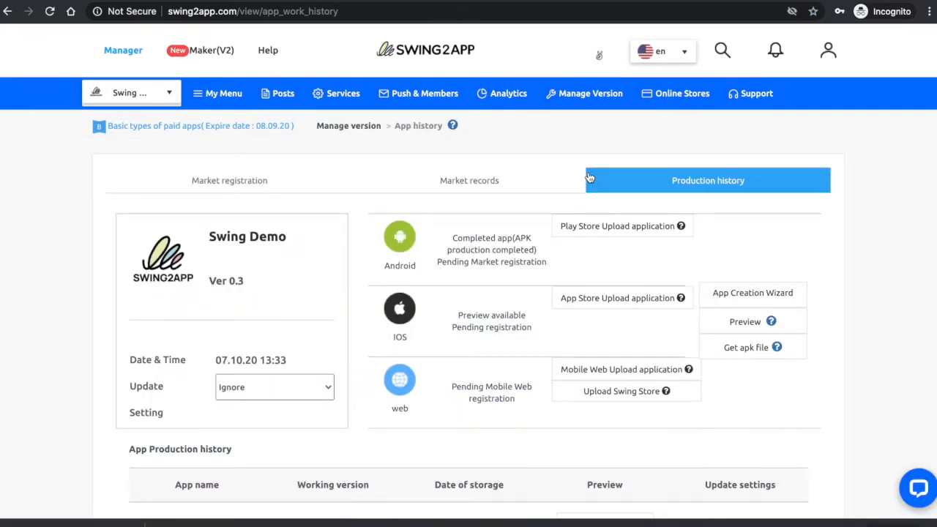
scroll(752, 349, "down", 1)
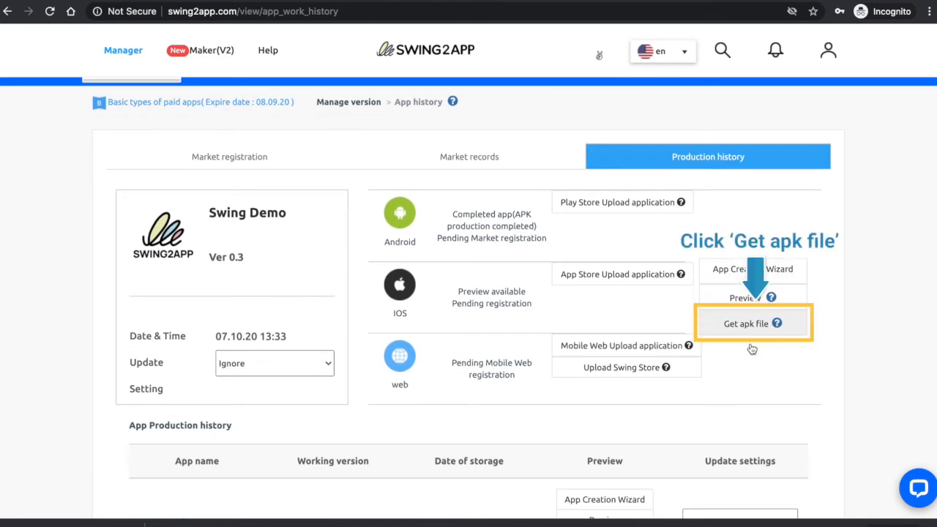
scroll(752, 349, "down", 1)
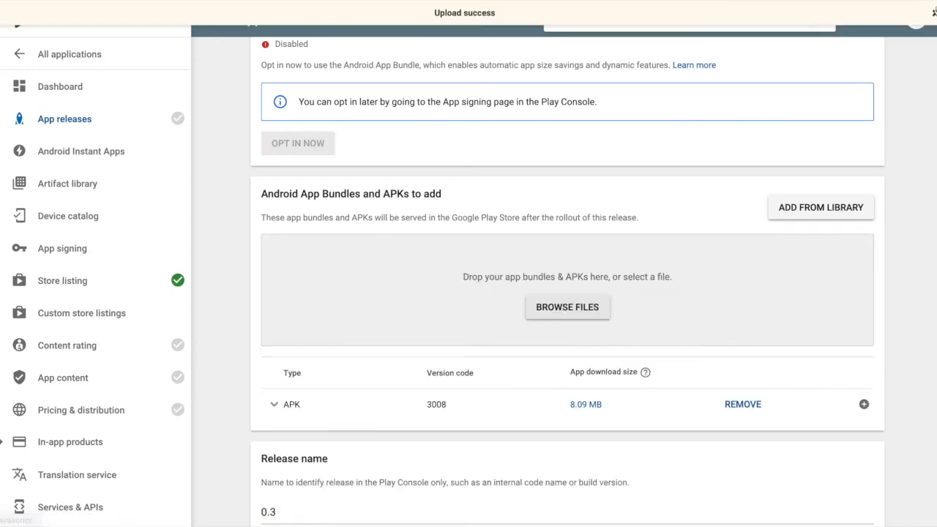
Step: Select the placeholder en-US release notes text, then go to Content rating
scroll(675, 275, "down", 2)
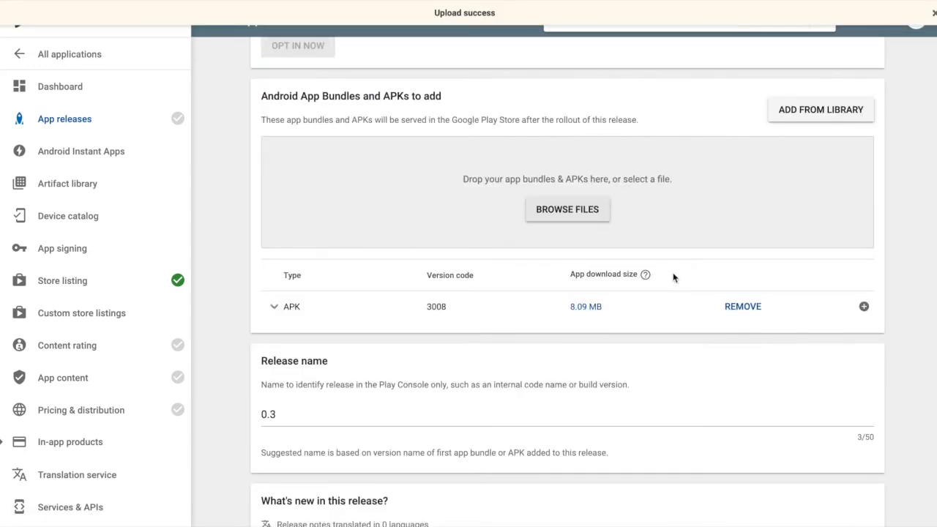
scroll(673, 274, "down", 1)
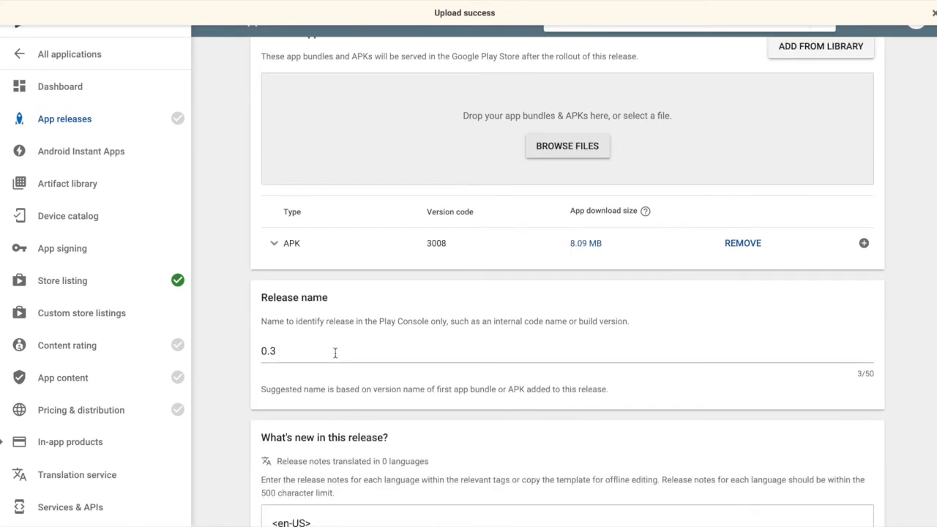
scroll(334, 354, "down", 1)
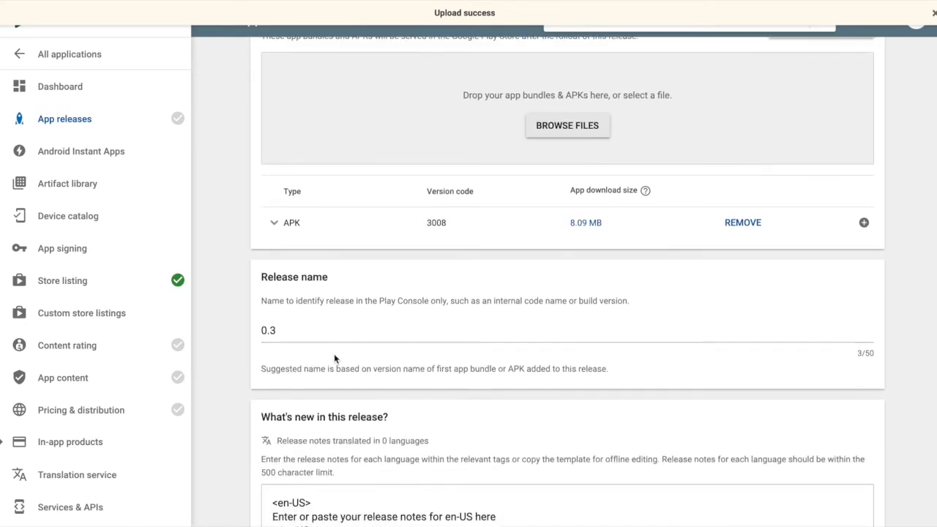
scroll(334, 353, "down", 3)
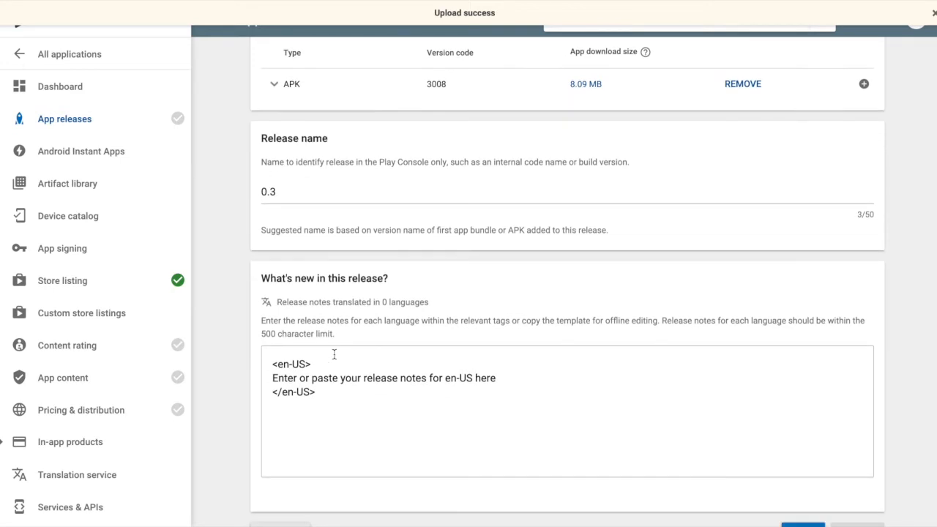
scroll(334, 353, "down", 1)
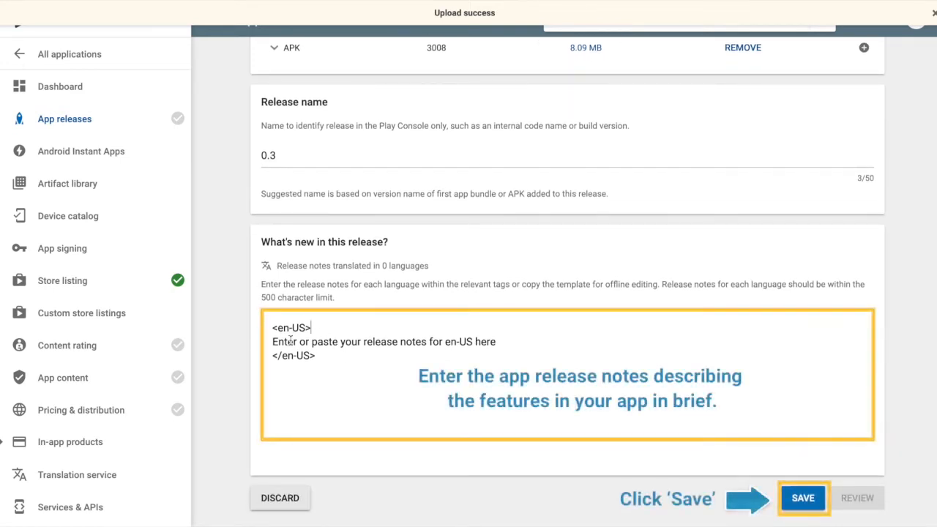
left_click_drag(272, 341, 385, 348)
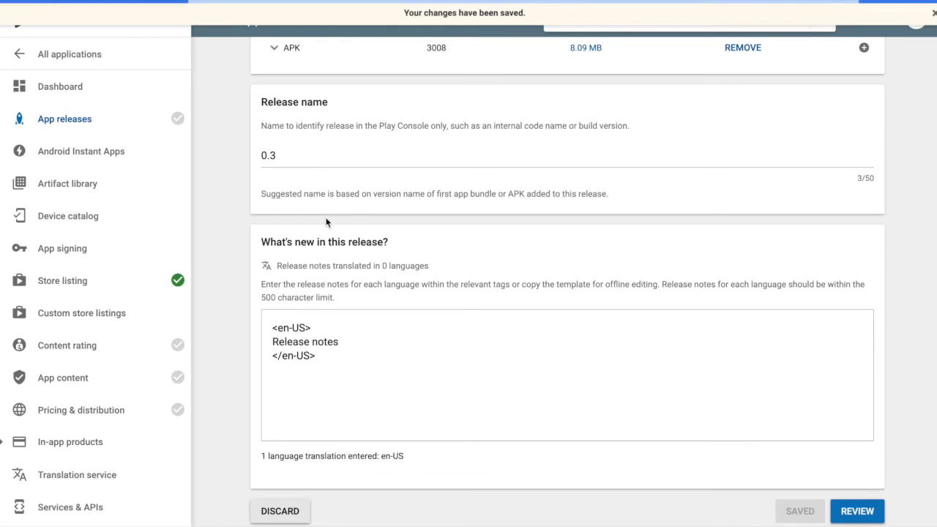
left_click(120, 350)
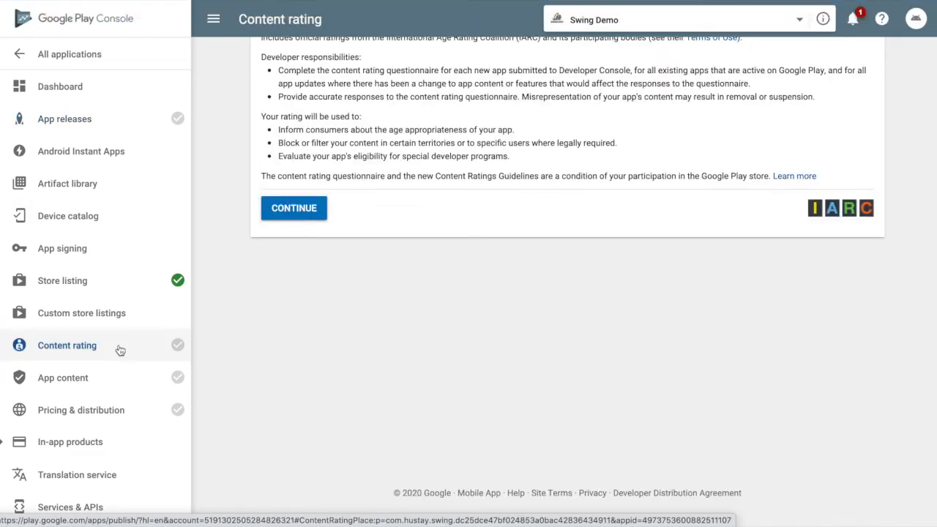
Step: Start the content rating questionnaire and enter and confirm the contact e-mail
scroll(333, 236, "up", 1)
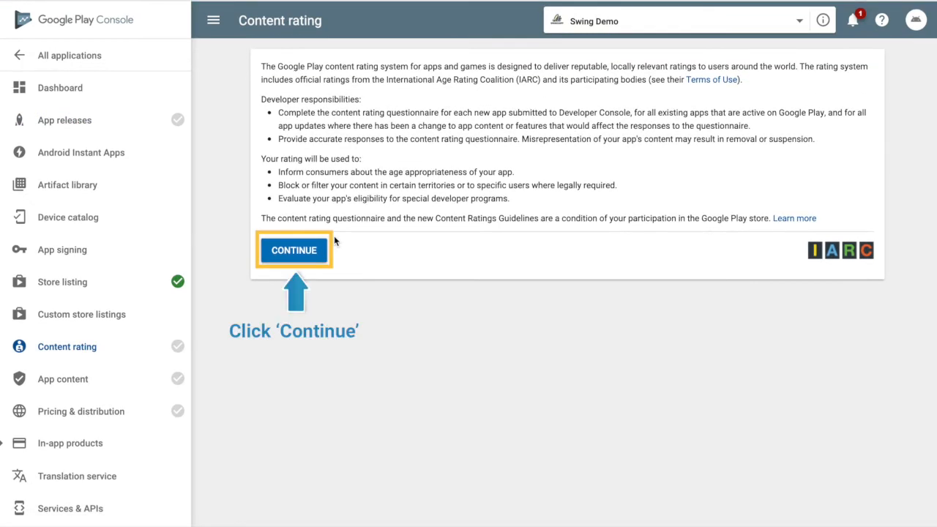
left_click(322, 249)
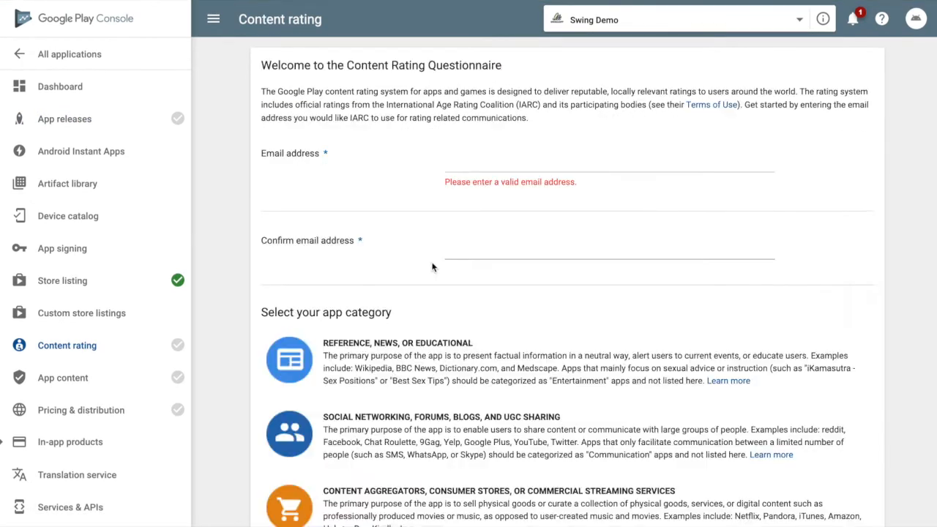
left_click(455, 155)
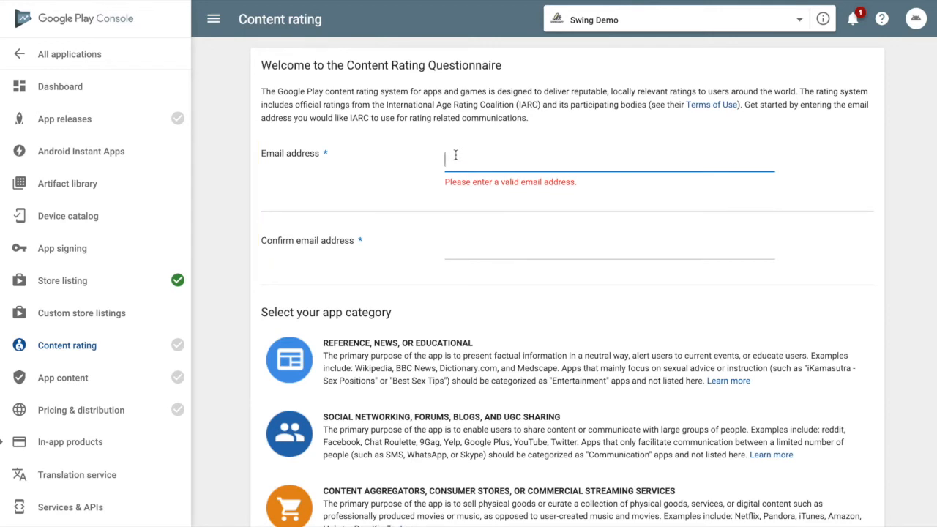
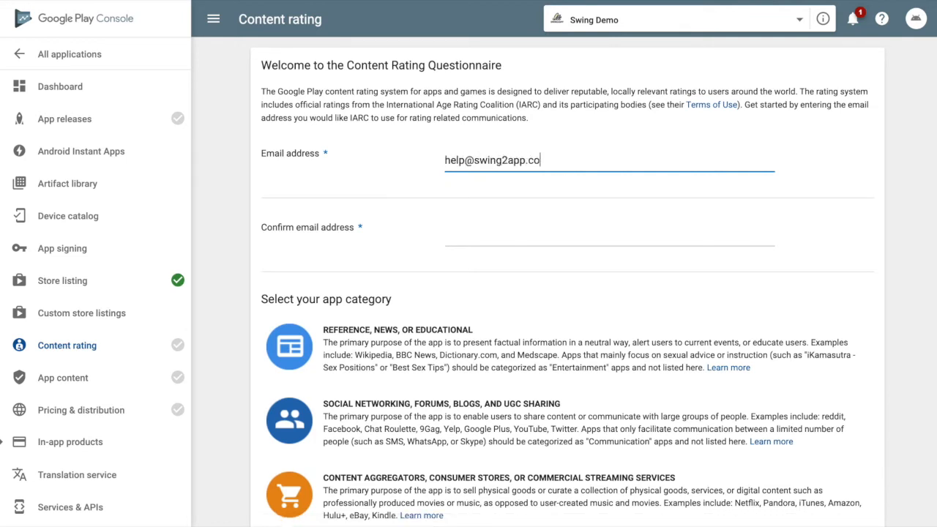
key("ctrl+a")
key("ctrl+c")
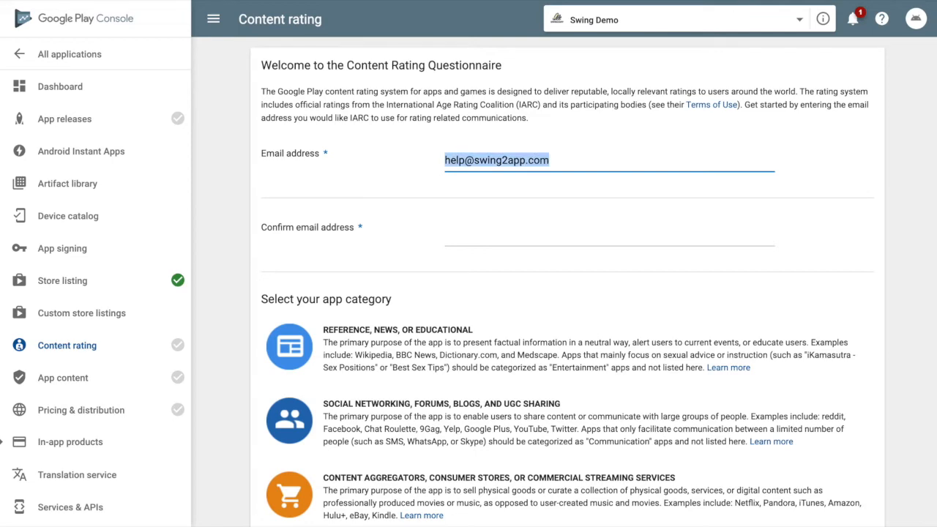
left_click(471, 233)
key("ctrl+v")
Step: Choose the Utility category and answer No to violence, sexual content and offensive language
scroll(408, 255, "down", 2)
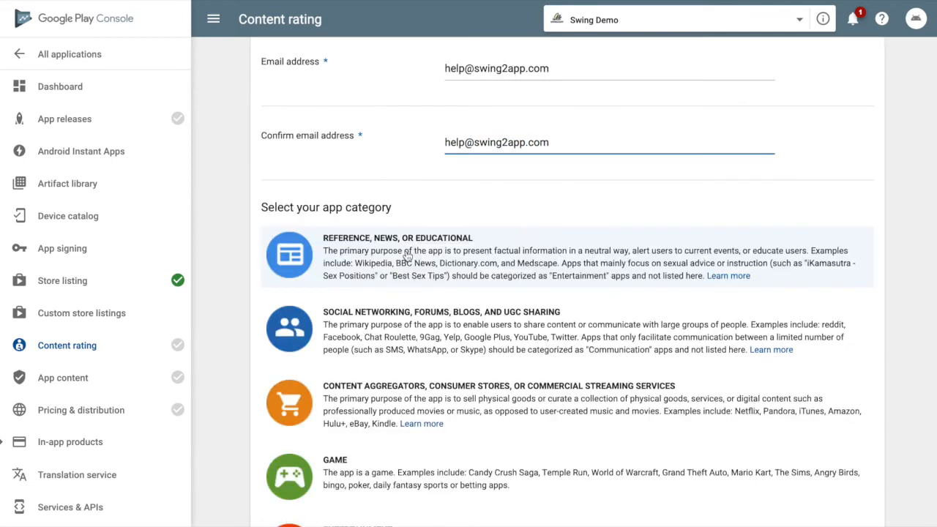
scroll(408, 256, "down", 5)
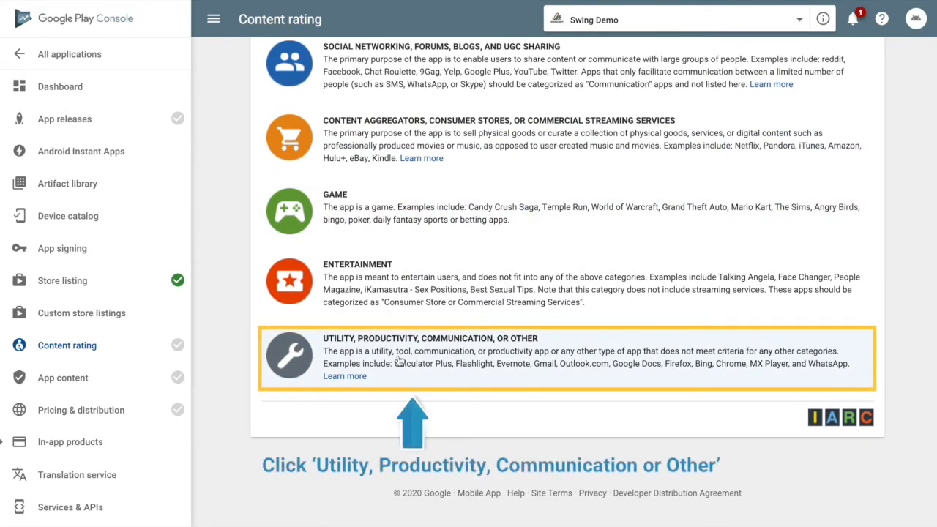
left_click(399, 361)
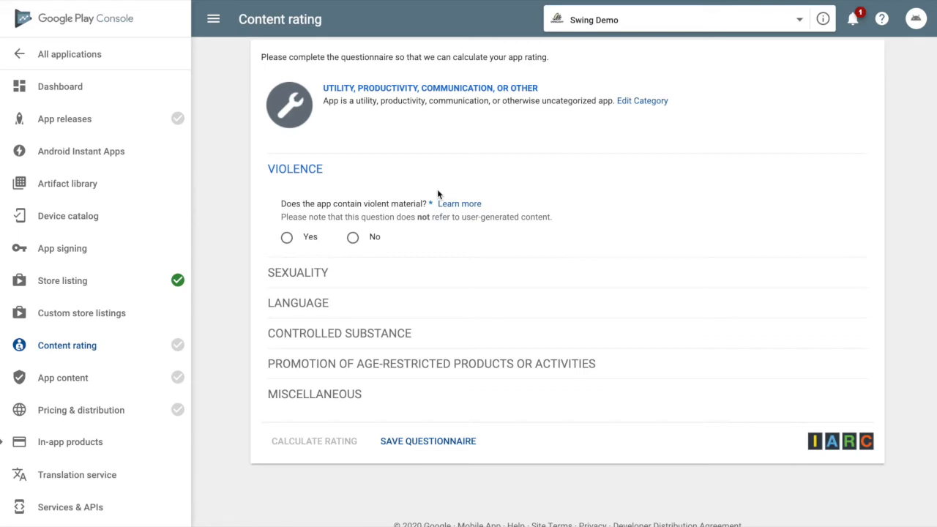
left_click(353, 237)
left_click(353, 339)
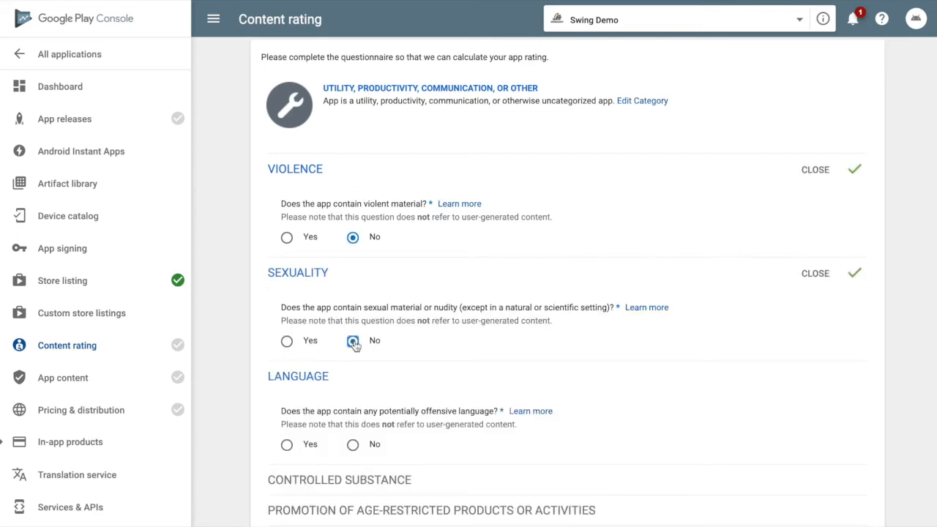
left_click(353, 445)
Step: Answer Yes to user interaction and No to the remaining questionnaire questions
scroll(354, 444, "down", 2)
left_click(353, 435)
left_click(353, 415)
left_click(286, 357)
left_click(353, 349)
left_click(353, 403)
left_click(353, 456)
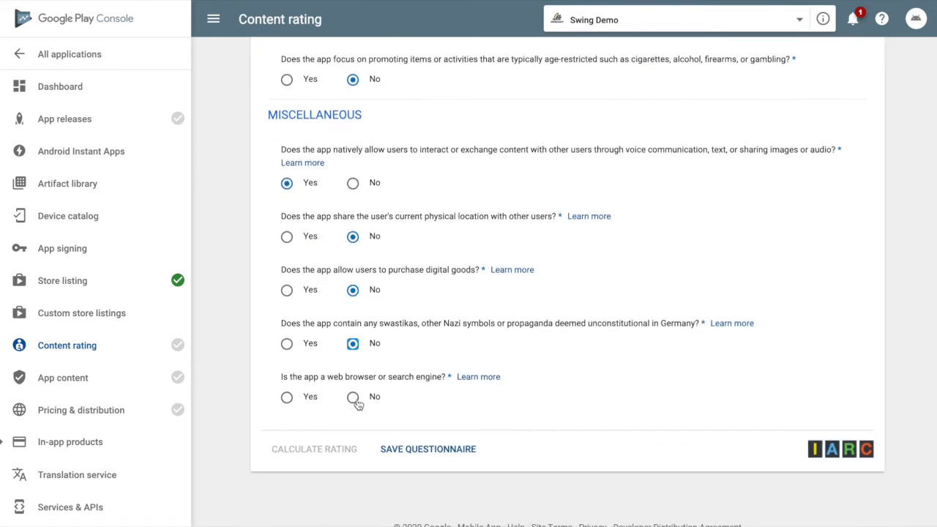
left_click(353, 398)
Step: Save the questionnaire, calculate the content rating, and apply it
scroll(440, 283, "up", 8)
scroll(439, 282, "up", 1)
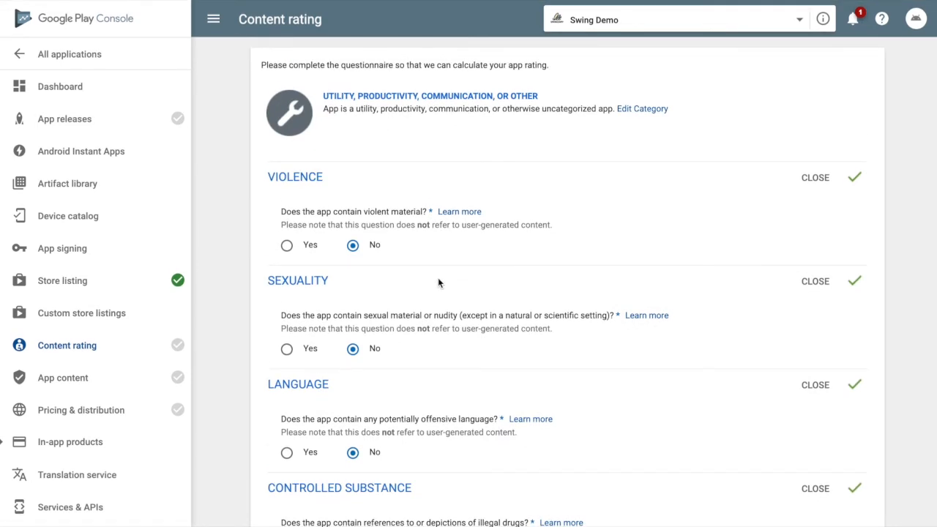
scroll(438, 277, "down", 10)
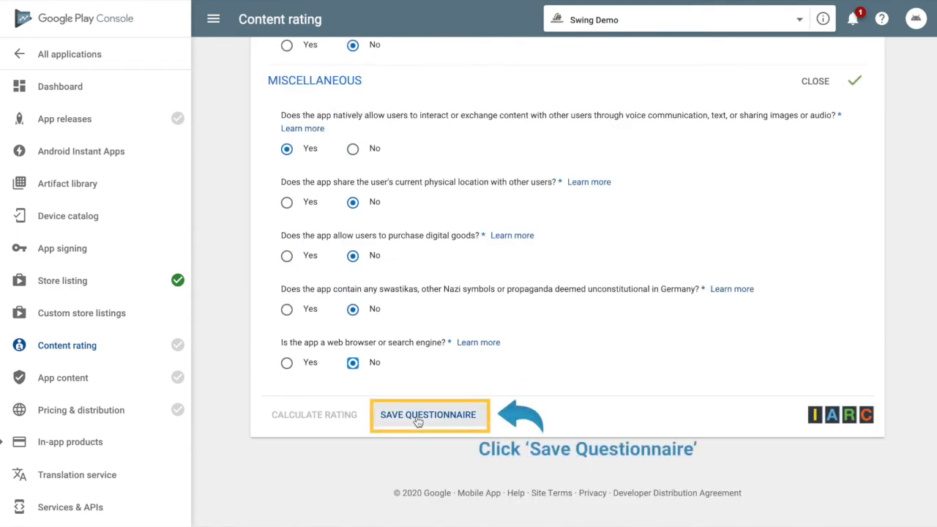
left_click(418, 421)
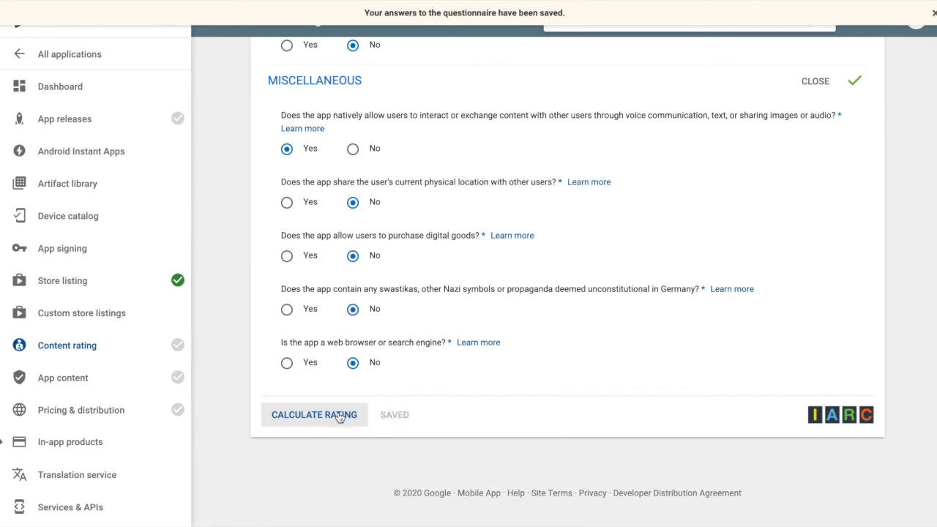
left_click(339, 415)
scroll(338, 416, "down", 6)
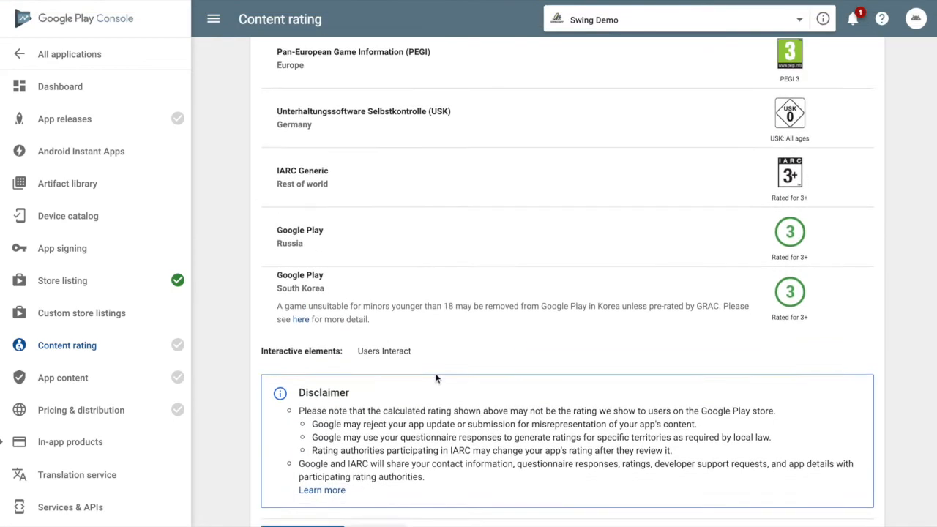
left_click(313, 448)
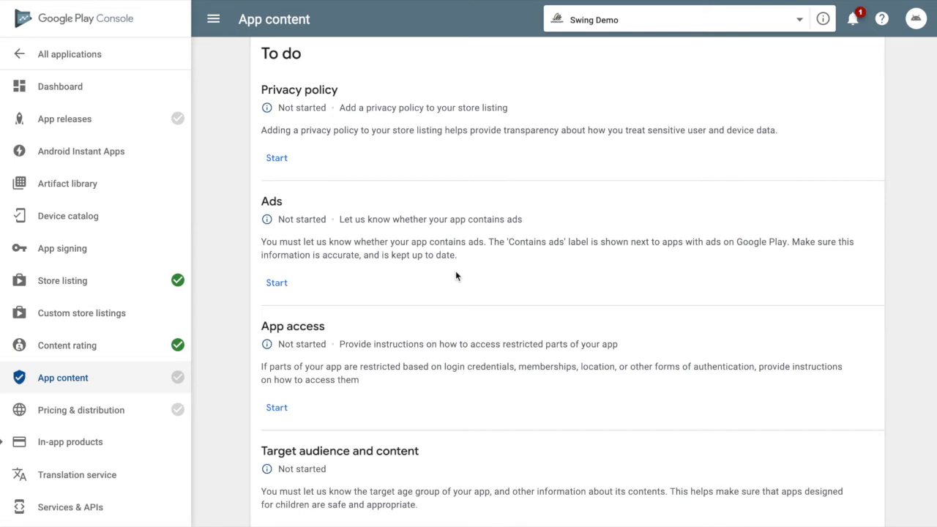
Step: Start the Privacy policy form and place the cursor in the Privacy policy URL field
left_click(277, 176)
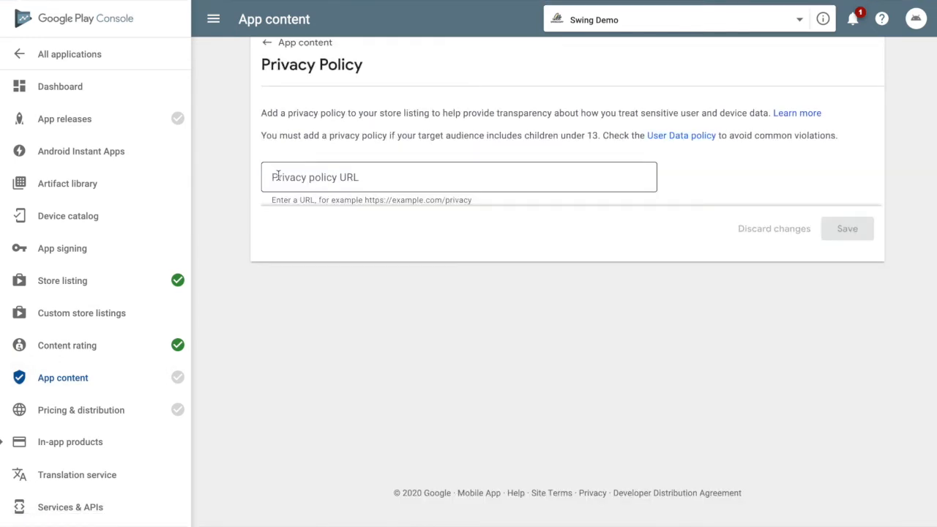
left_click(309, 178)
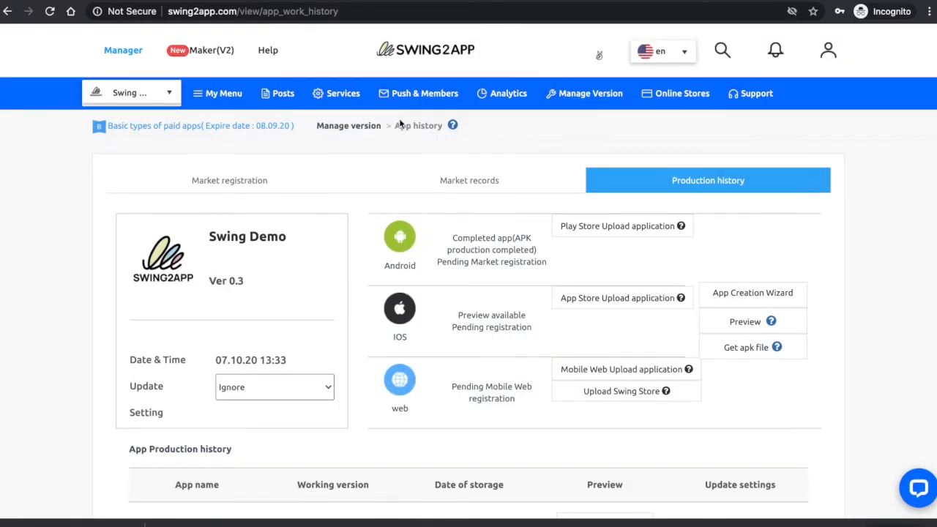
mouse_move(360, 94)
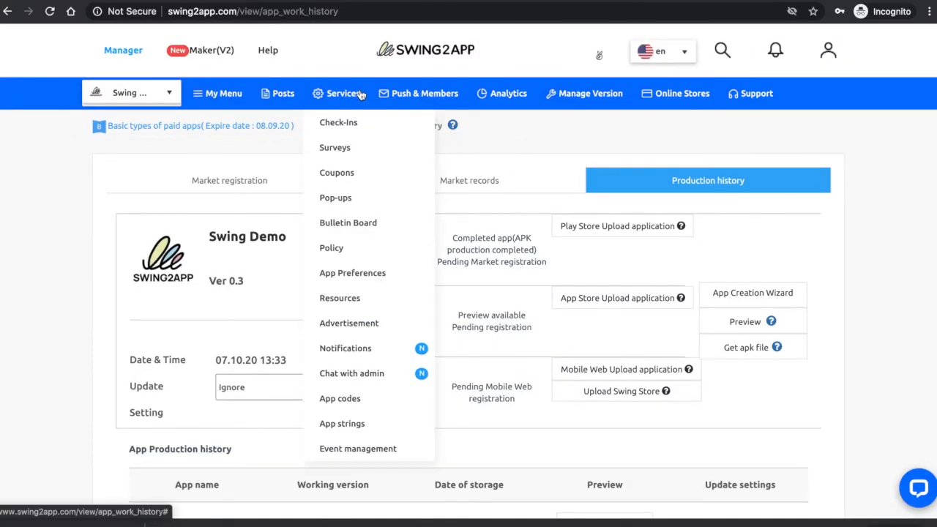
Step: Open Swing2App's subscription policy terms and conditions page and select its URL
left_click(333, 252)
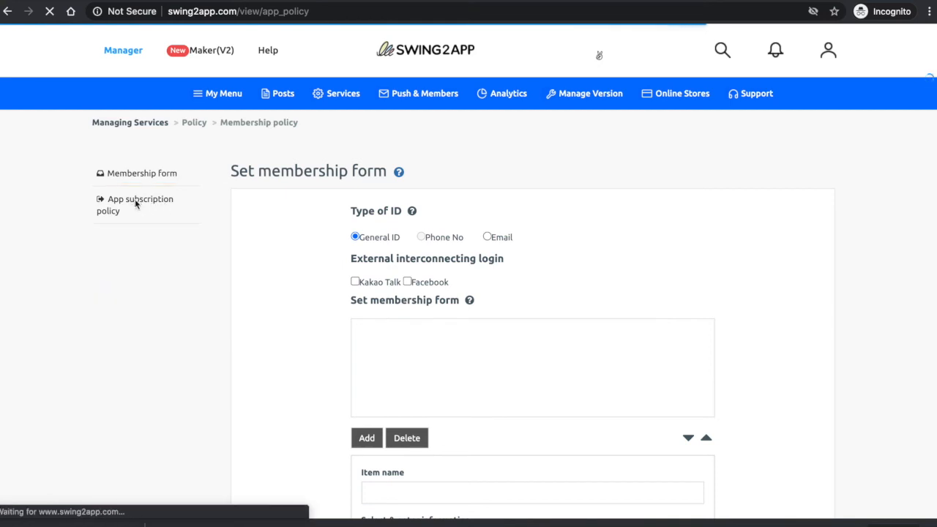
left_click(129, 207)
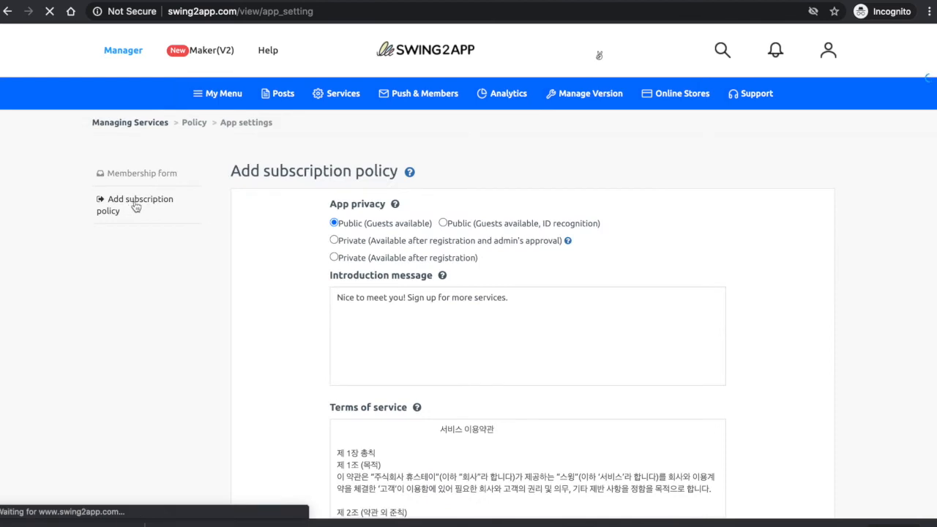
scroll(293, 261, "down", 5)
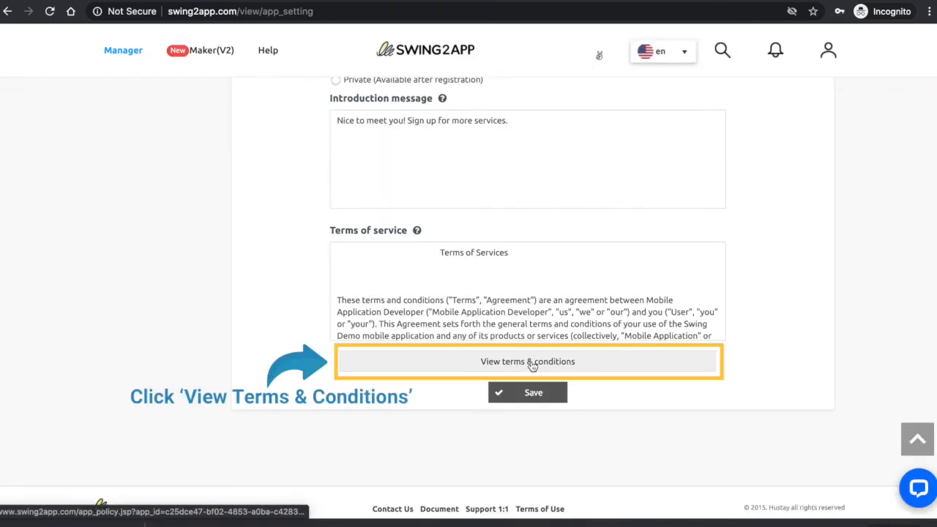
left_click(530, 361)
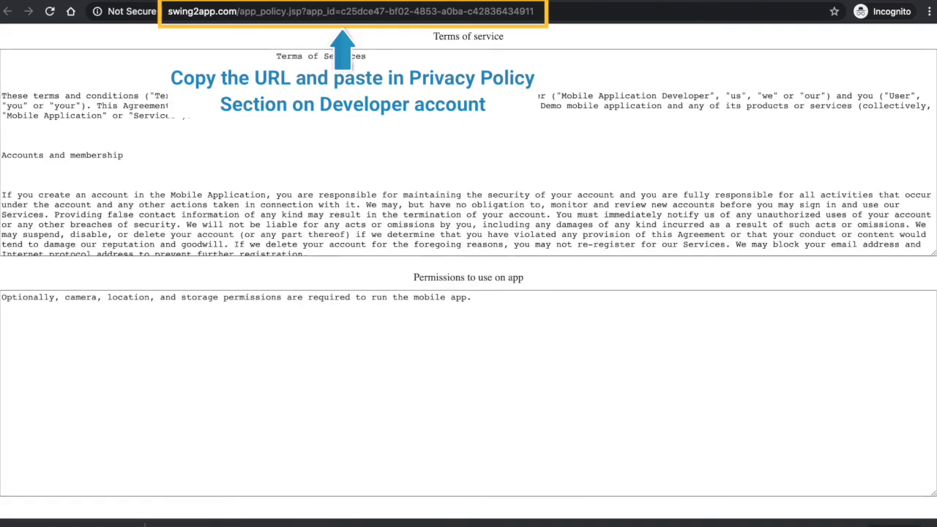
left_click(327, 13)
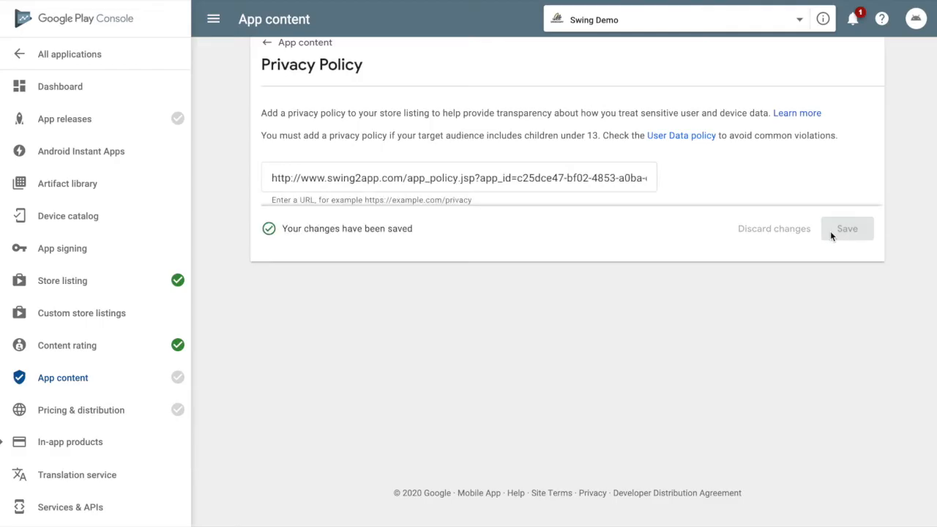
Step: Choose 'No, my app does not contain ads' on the Ads page and save it
left_click(272, 45)
left_click(282, 230)
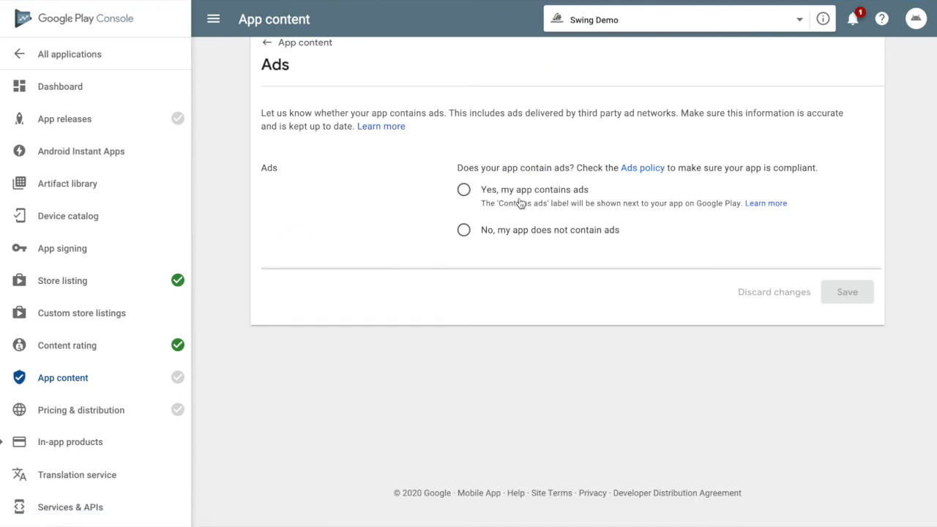
left_click(465, 231)
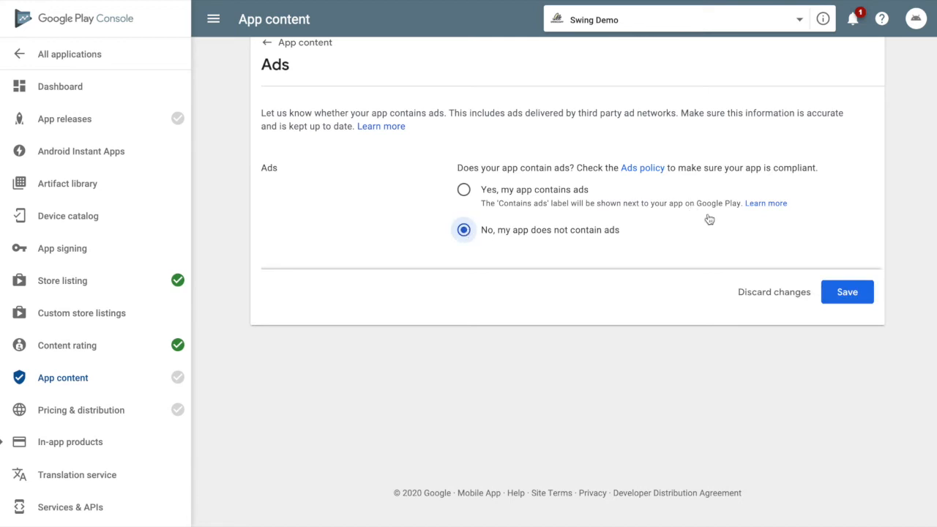
left_click(851, 292)
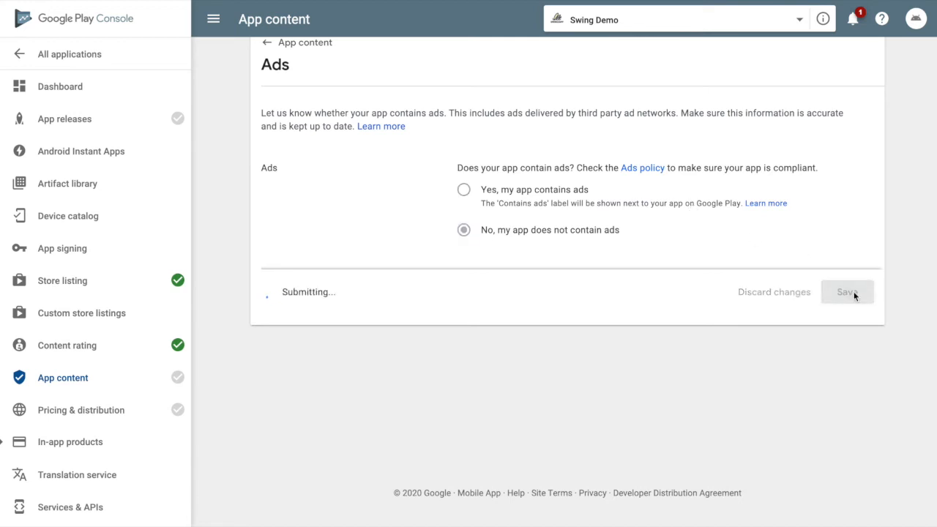
left_click(267, 47)
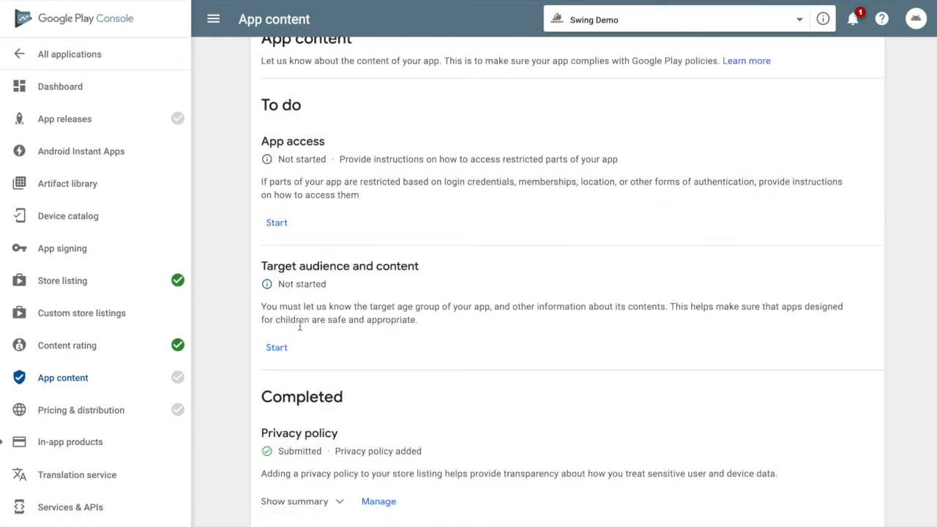
scroll(300, 326, "down", 2)
scroll(300, 325, "up", 1)
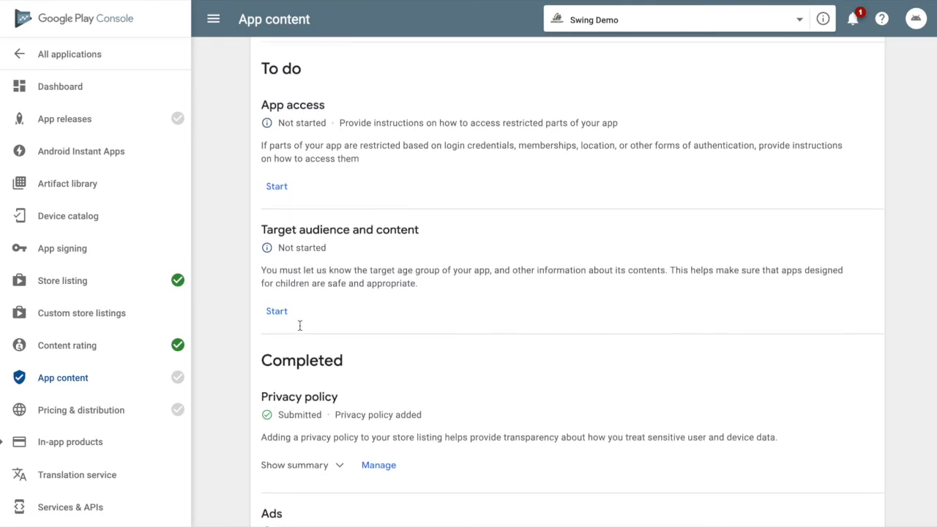
Step: Declare App access as all functionality available without special access, then begin Target audience and content
left_click(278, 188)
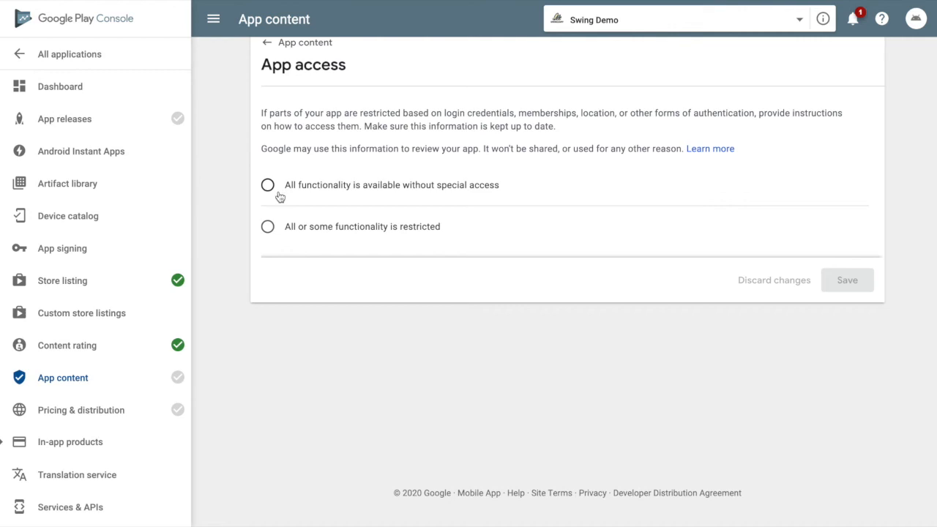
left_click(269, 185)
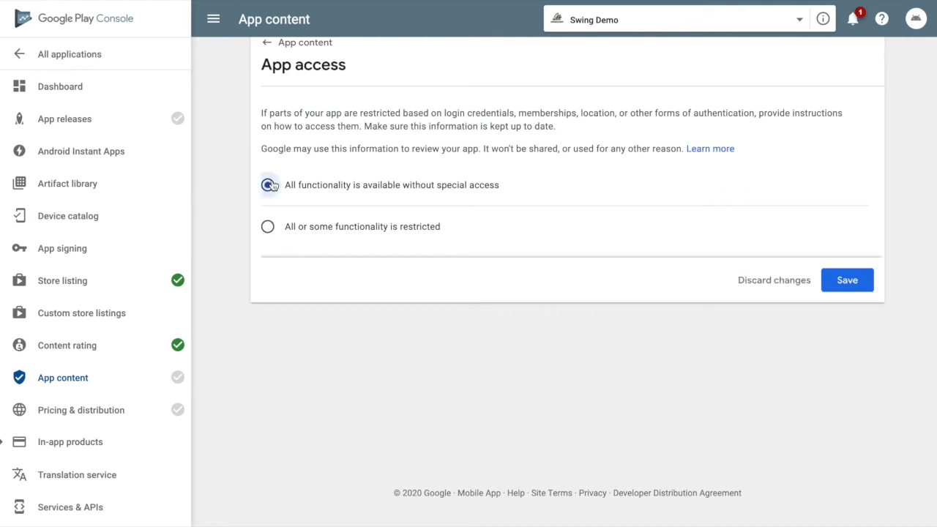
left_click(856, 285)
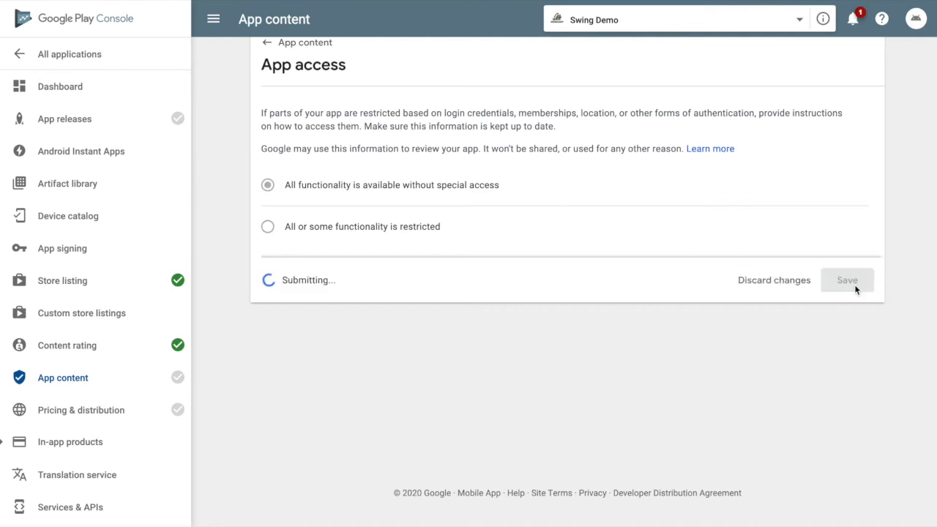
left_click(279, 265)
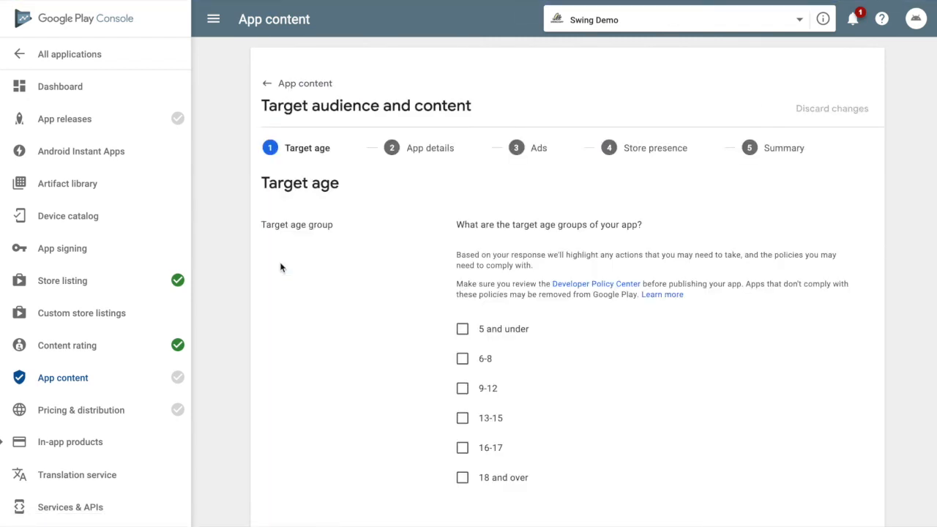
Step: Choose the 18 and over age group, answer No to appealing to children, and save
scroll(410, 366, "down", 1)
left_click(462, 409)
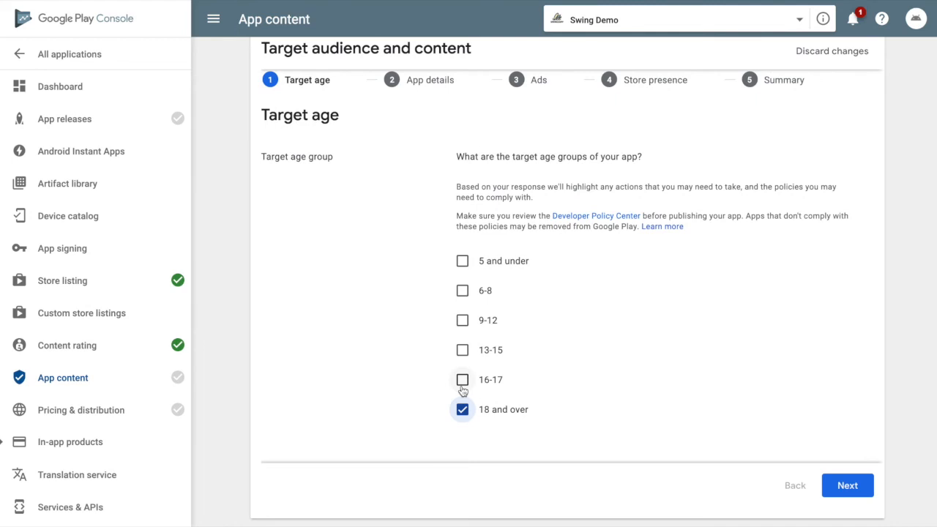
scroll(728, 424, "down", 1)
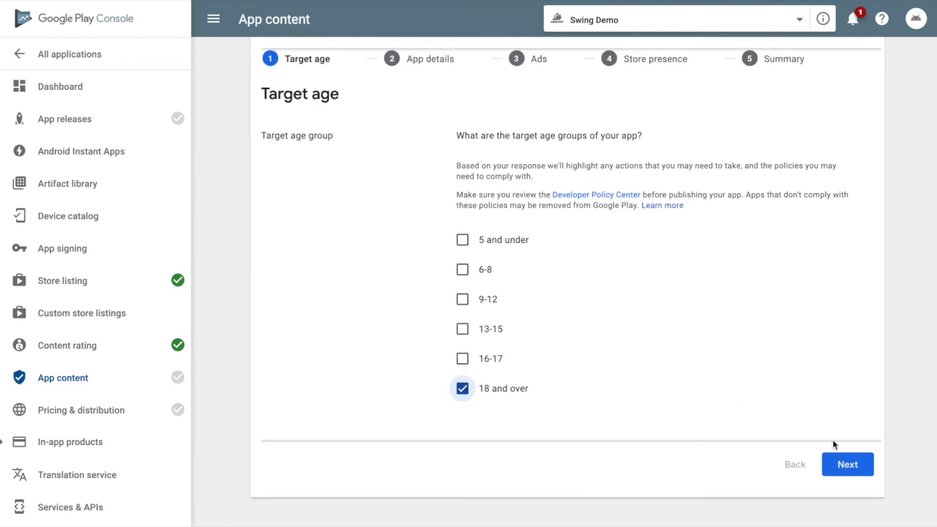
left_click(850, 465)
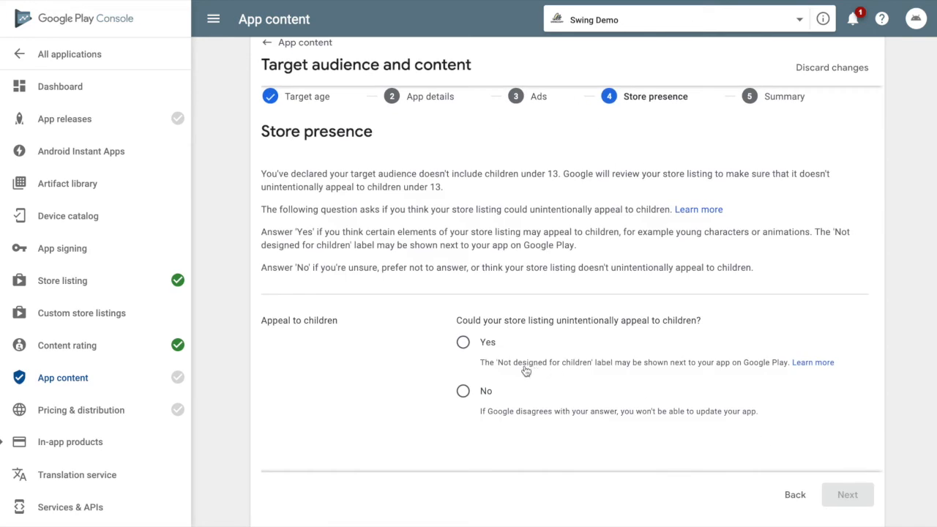
left_click(463, 391)
left_click(842, 497)
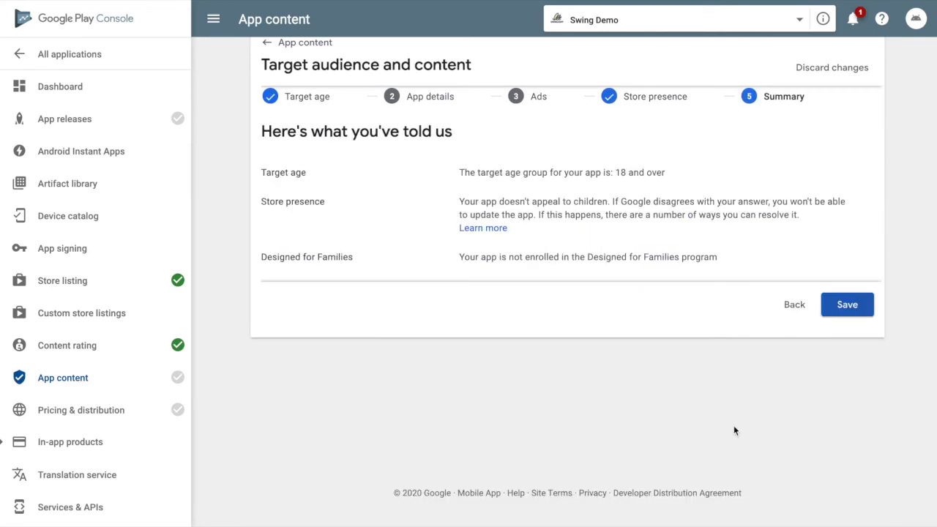
left_click(862, 307)
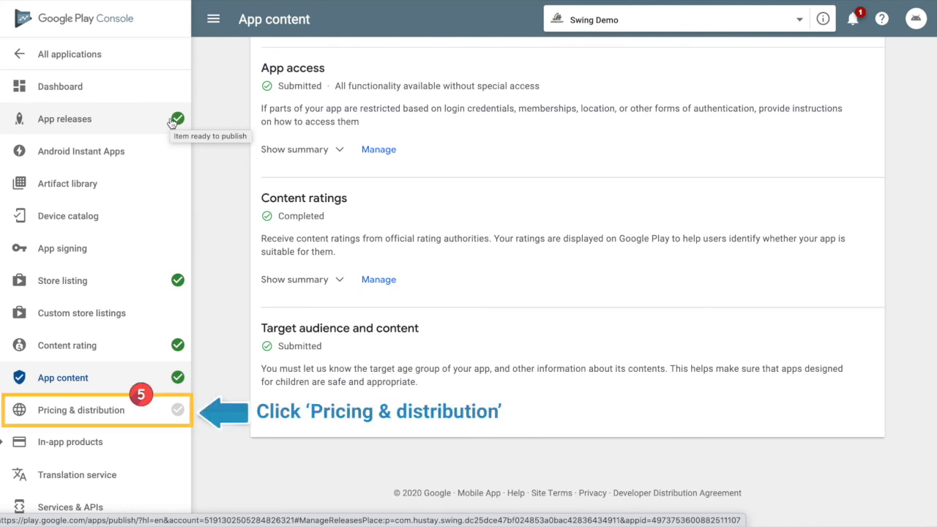
Step: On Pricing & distribution, mark Swing Demo as available in all 151 countries
left_click(103, 412)
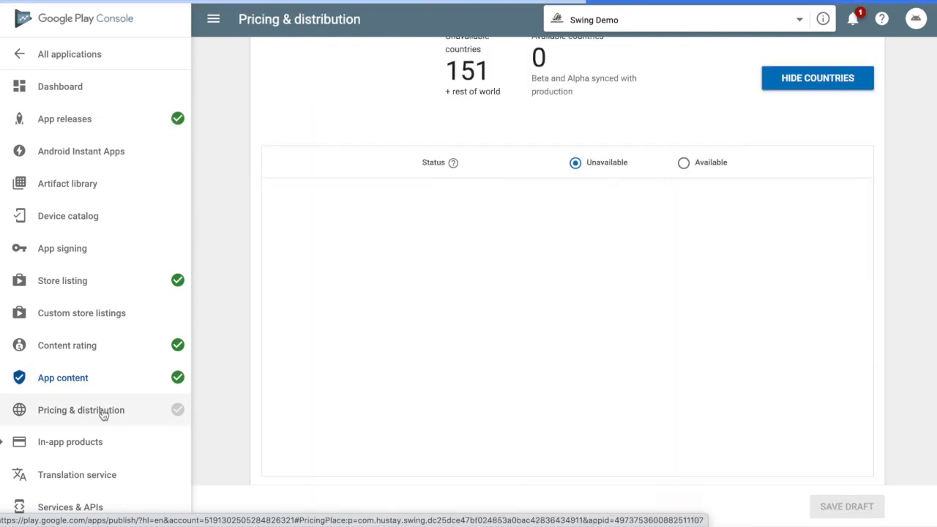
scroll(240, 253, "up", 2)
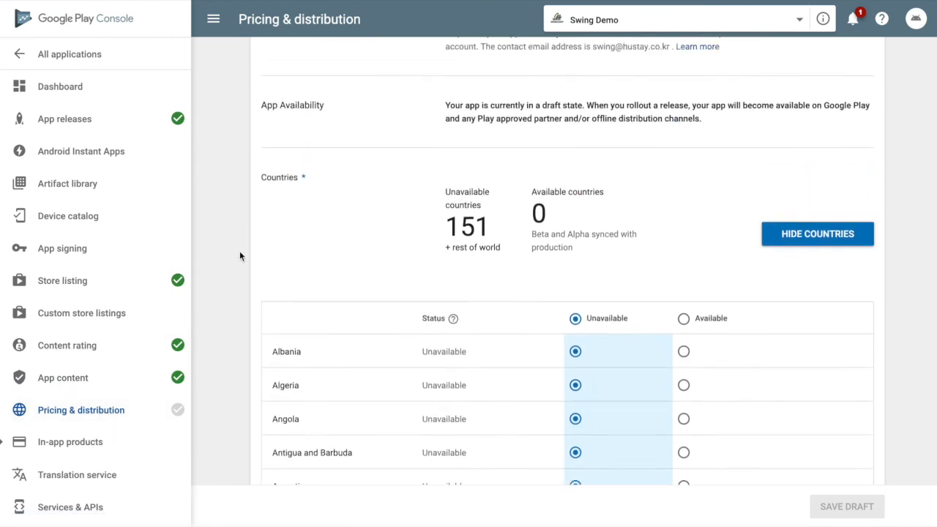
scroll(239, 254, "up", 2)
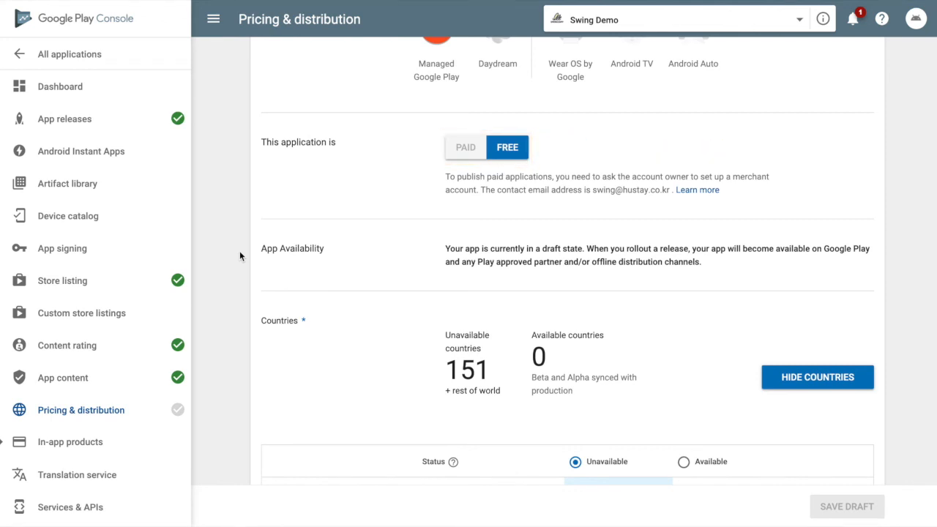
scroll(240, 256, "down", 3)
scroll(684, 274, "down", 1)
scroll(689, 280, "up", 2)
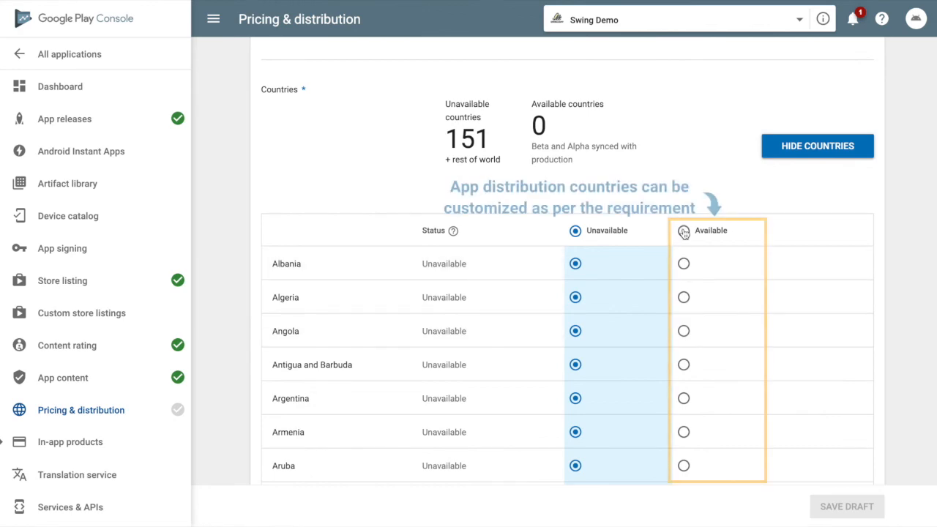
left_click(683, 230)
scroll(690, 318, "down", 15)
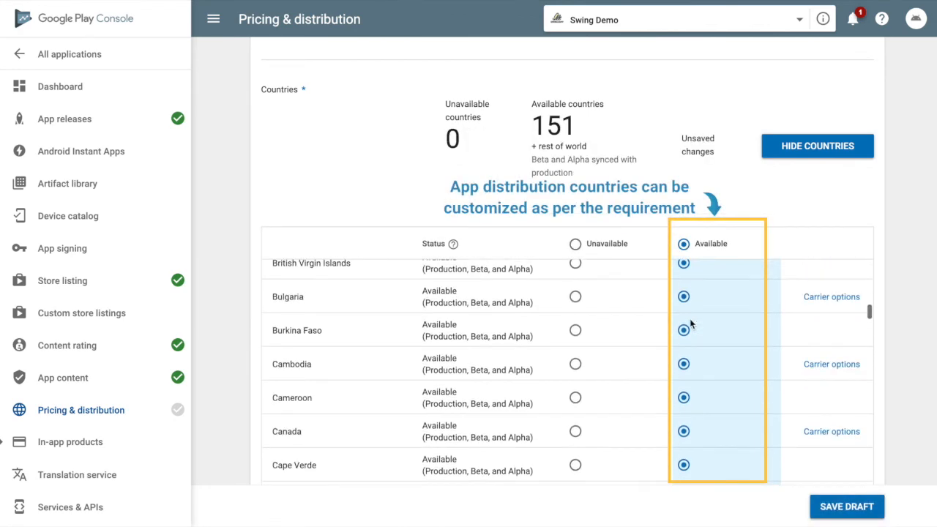
scroll(921, 317, "down", 3)
scroll(917, 316, "down", 6)
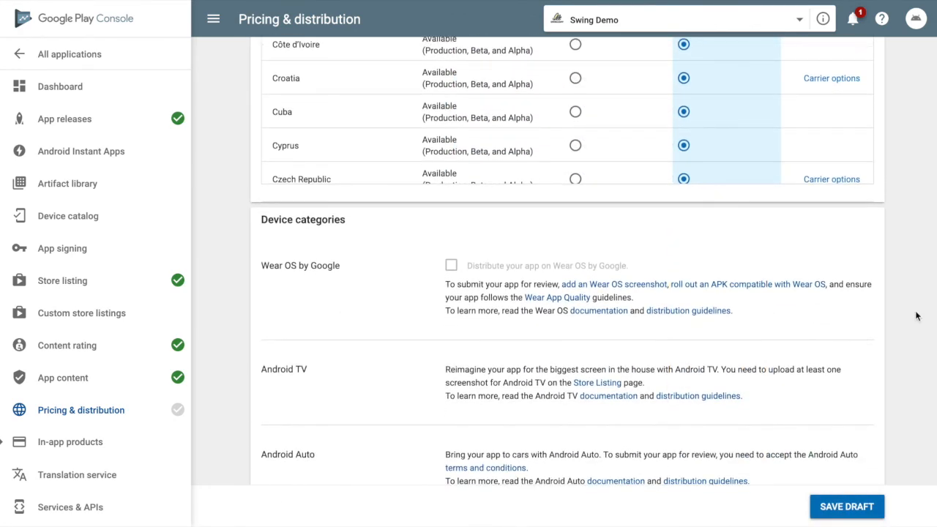
scroll(917, 317, "down", 5)
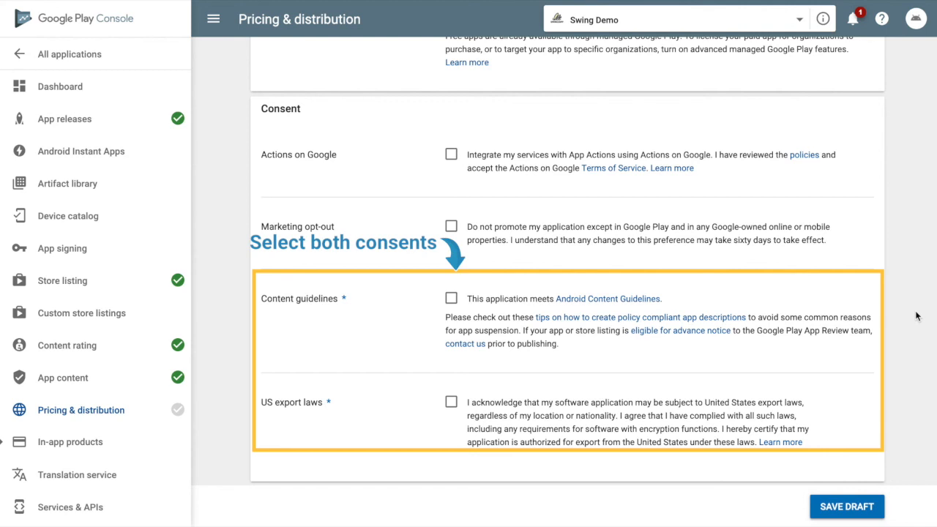
Step: Accept the Content guidelines and US export laws consents and save the draft
left_click(451, 301)
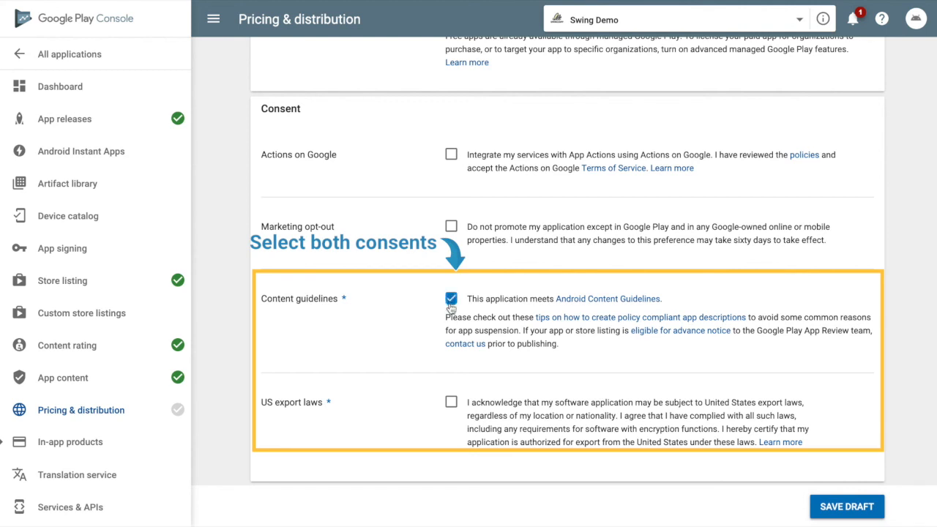
left_click(451, 403)
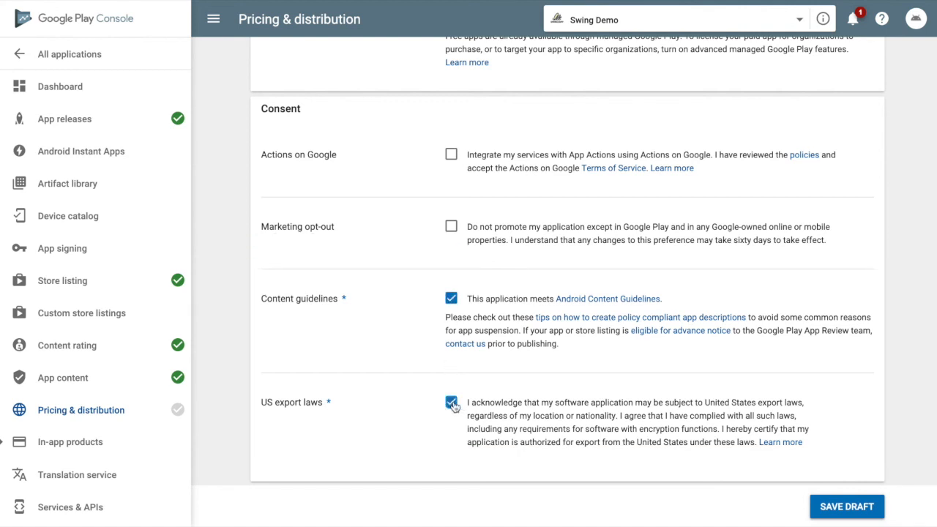
left_click(862, 510)
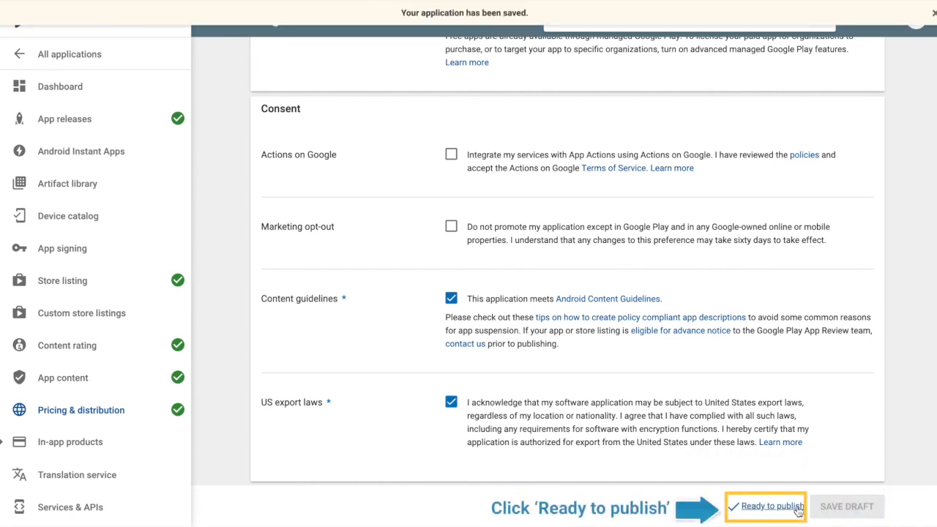
Step: Check the Ready to publish status via release management and return to the Swing Demo dashboard
left_click(772, 506)
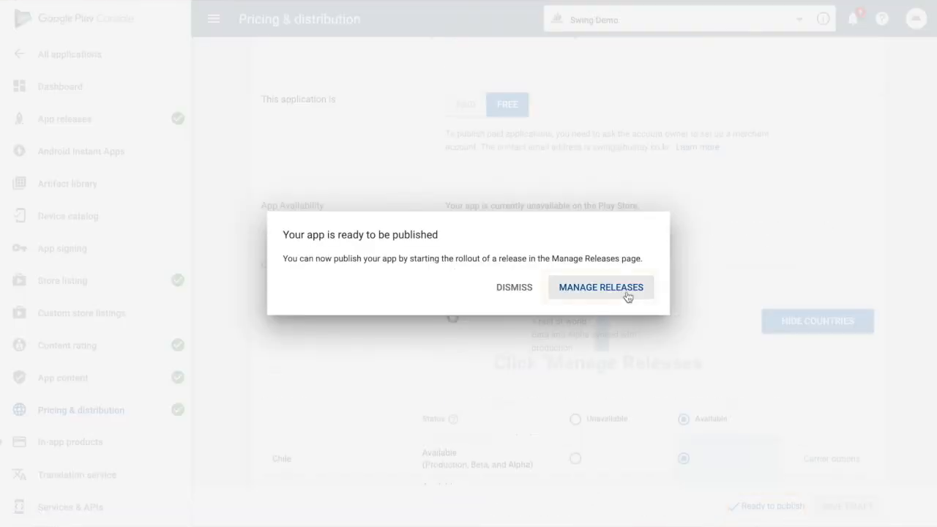
left_click(627, 292)
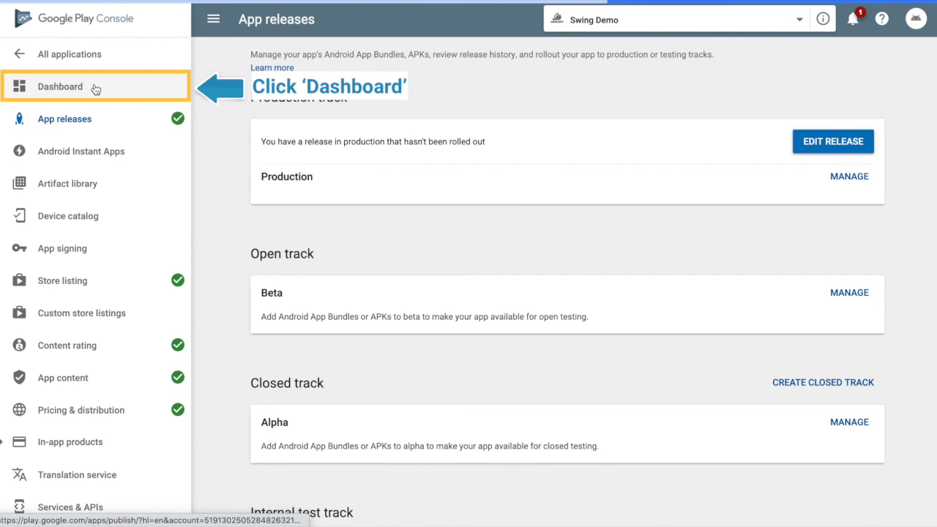
left_click(96, 89)
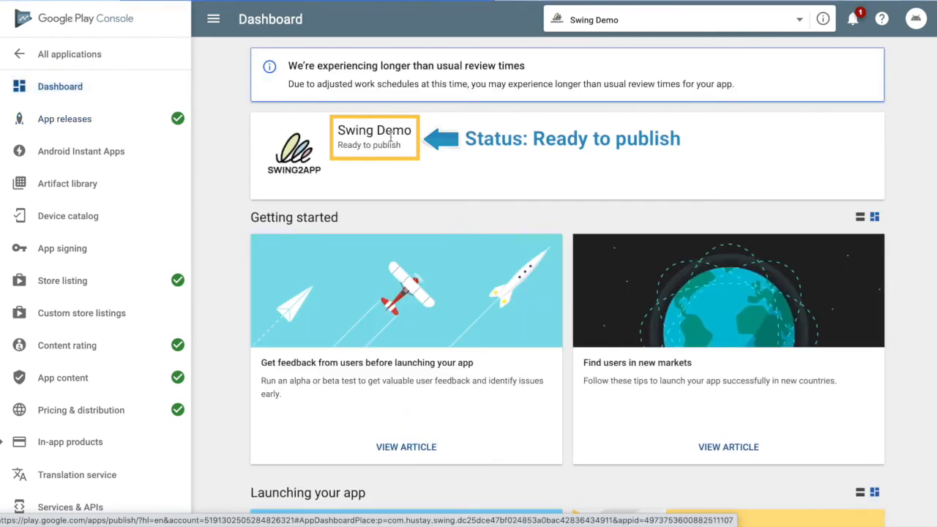